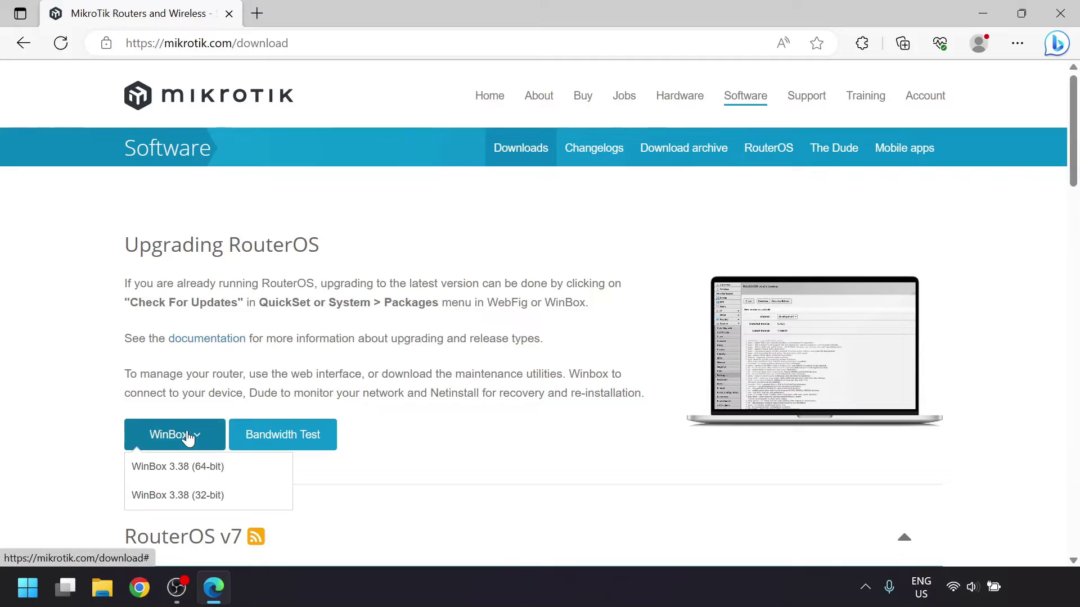
- Download WinBox 3.38 (64-bit) and show the winbox64 file in its folder
left_click(190, 467)
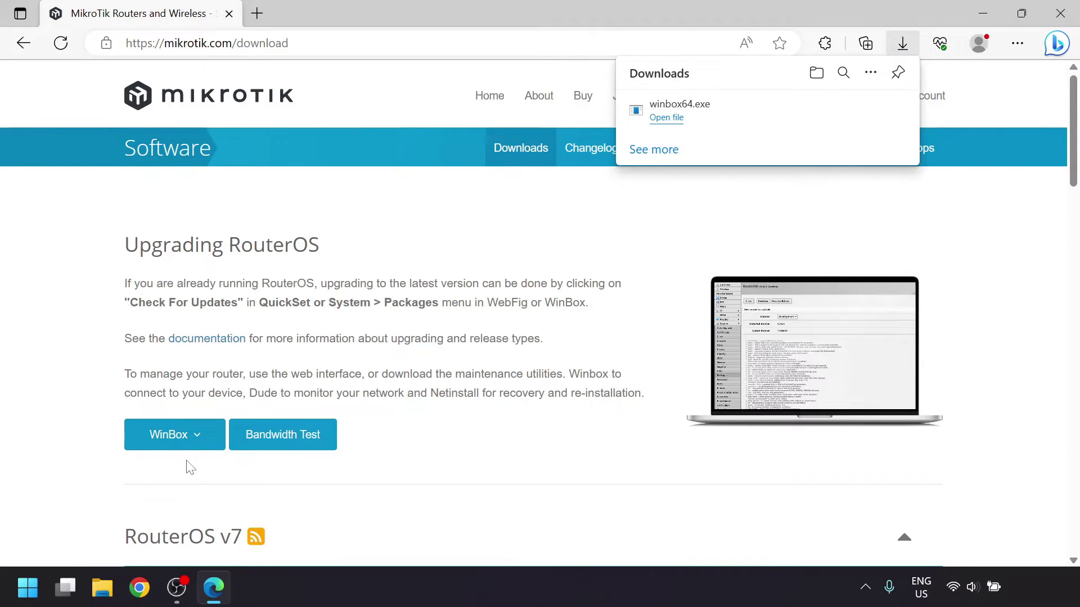
left_click(846, 111)
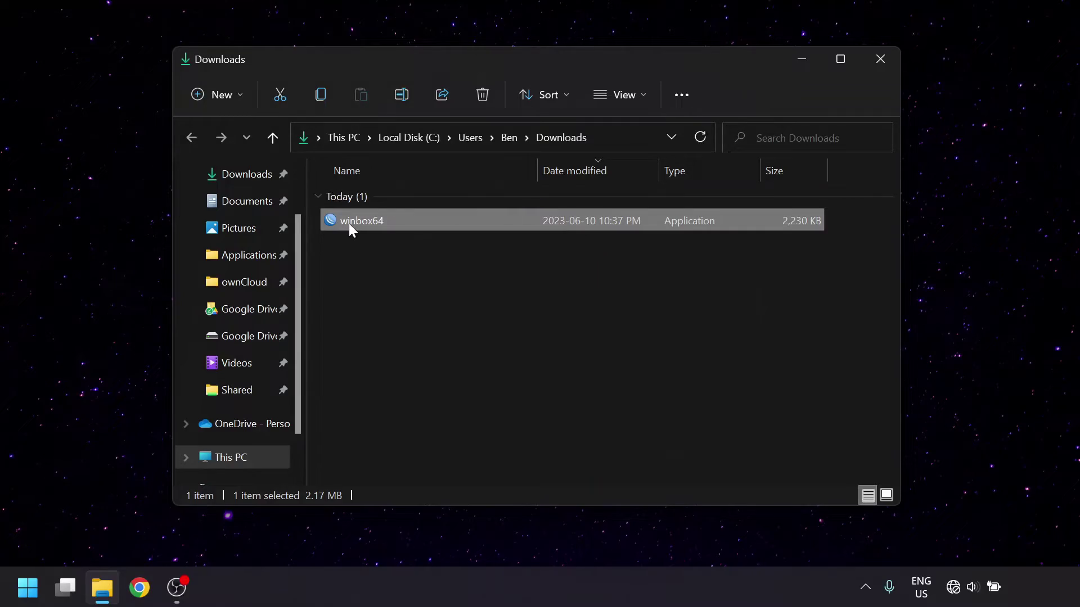
- Launch winbox64, pick the discovered RouterOS radio in Neighbors, and enter the admin login name
double_click(349, 222)
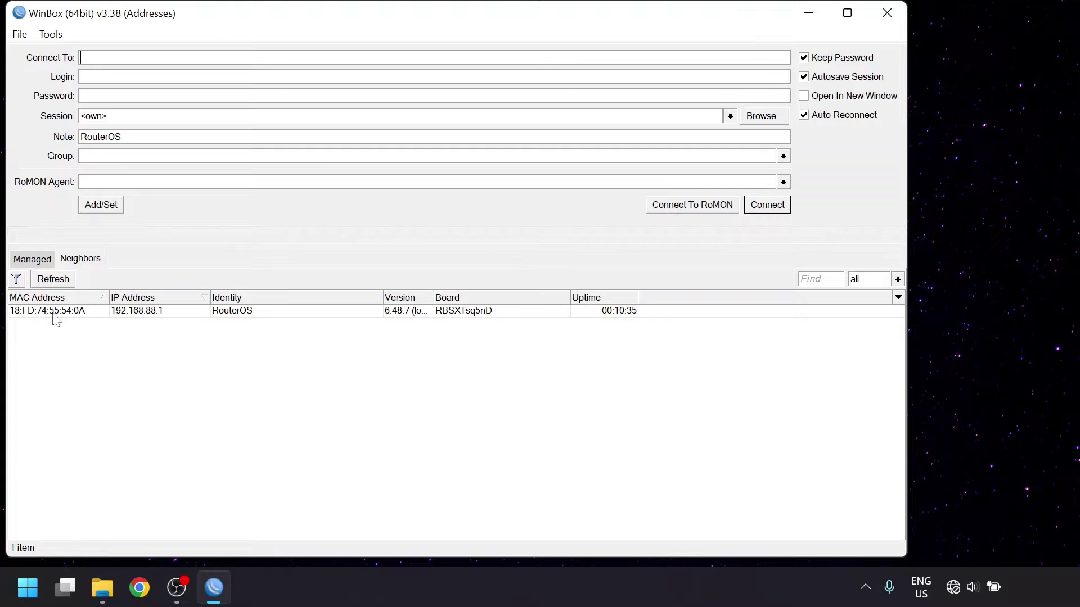
left_click(54, 312)
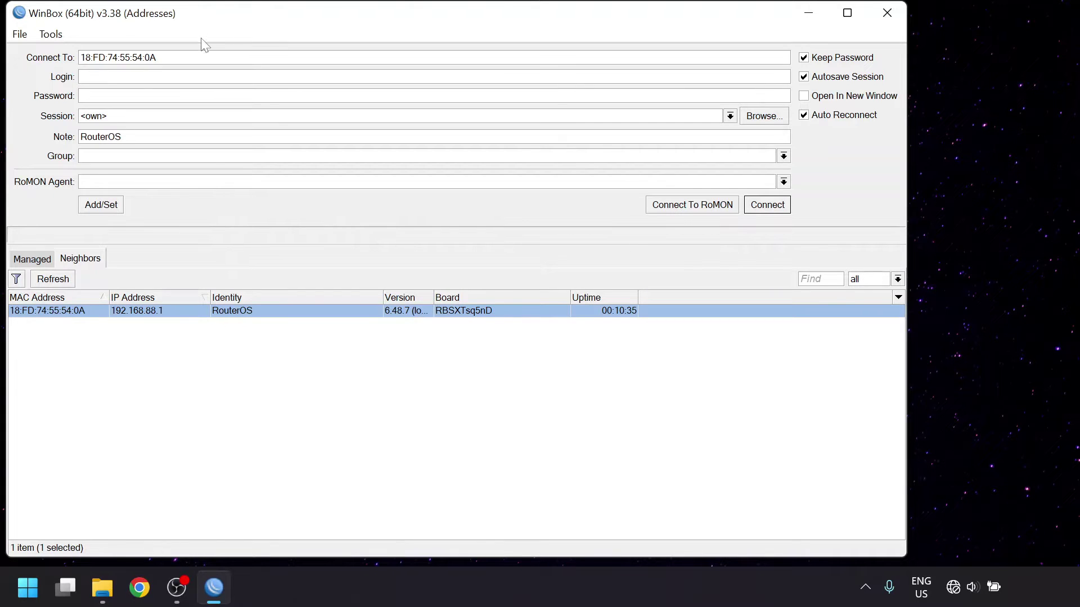
type("admin")
- Connect to the radio and reset its configuration with No Default Configuration
left_click(759, 207)
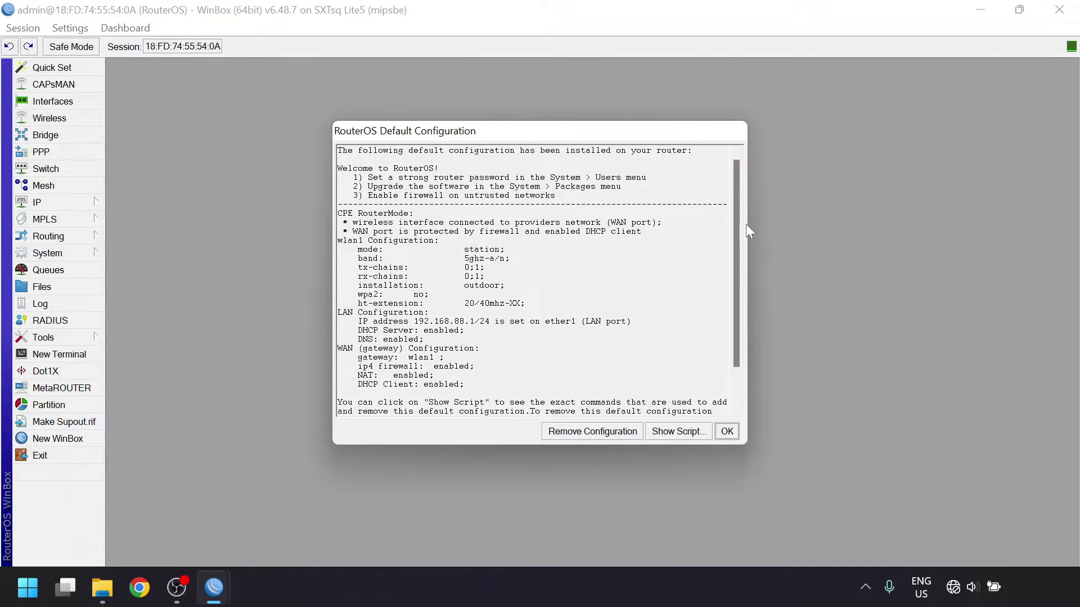
left_click(604, 431)
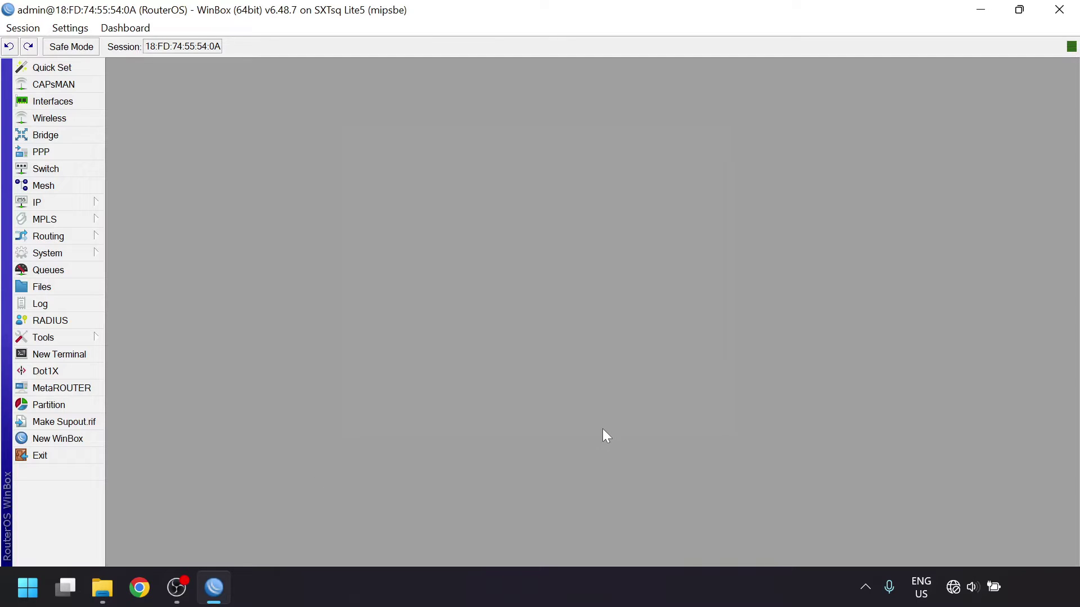
left_click(88, 252)
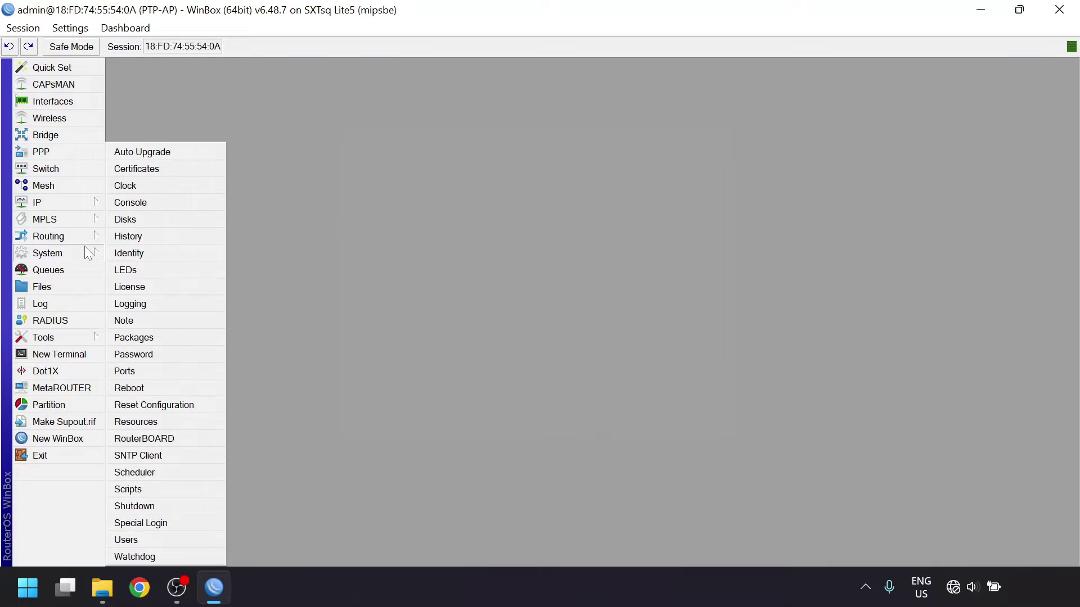
left_click(175, 406)
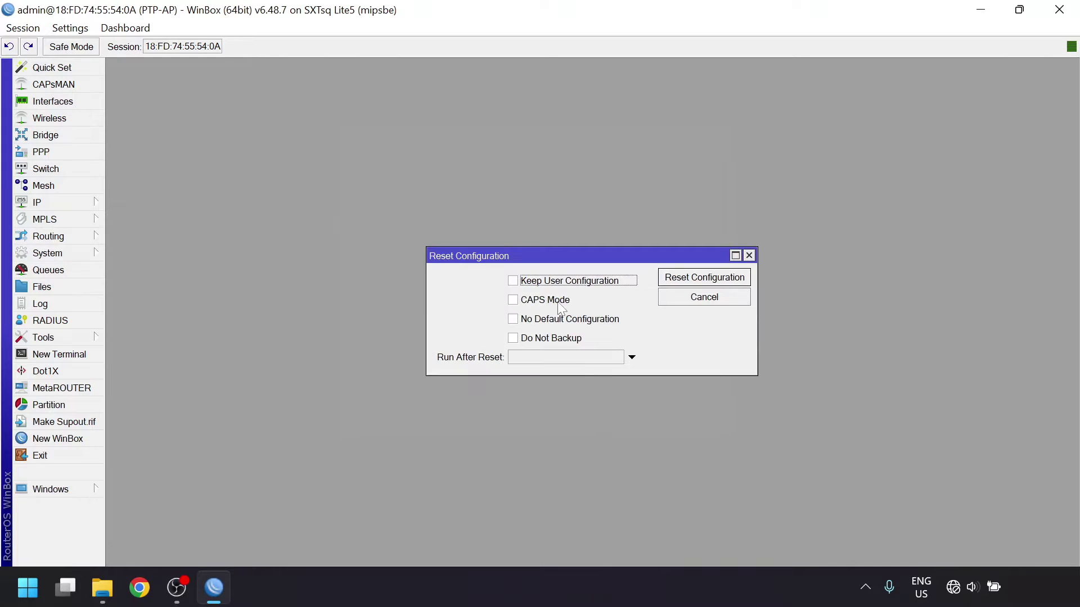
left_click(595, 320)
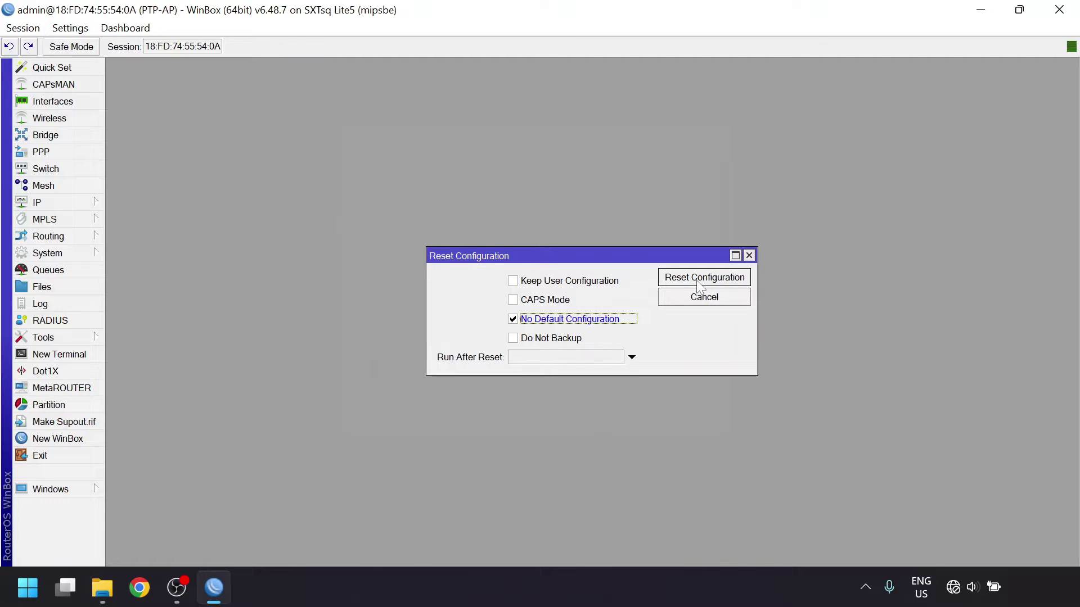
left_click(698, 302)
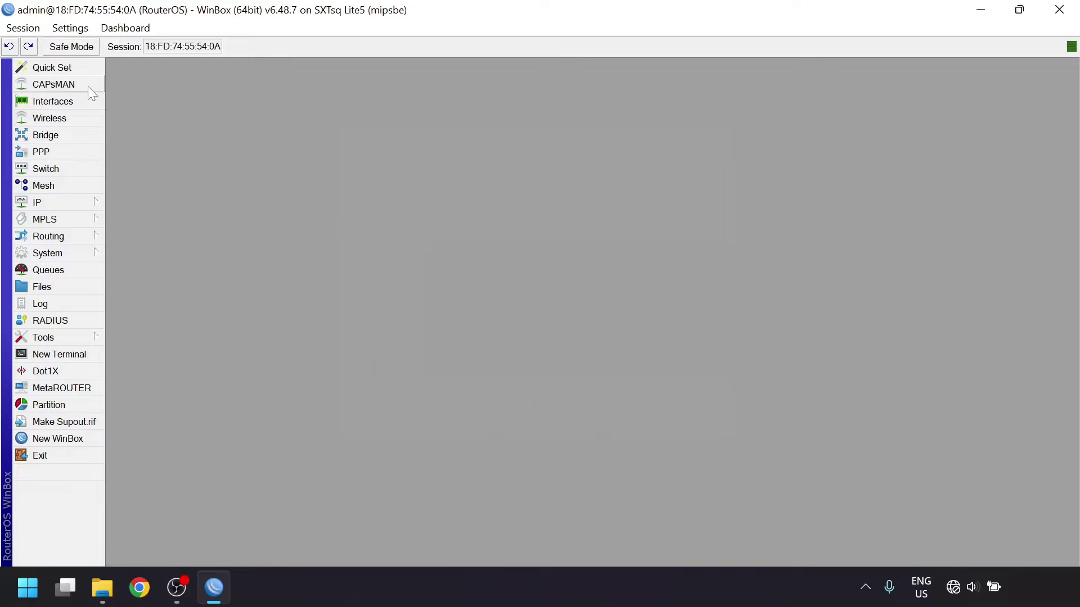
- Switch Quick Set to PTP Bridge AP with network name Mikrotik-PTP-1
left_click(77, 69)
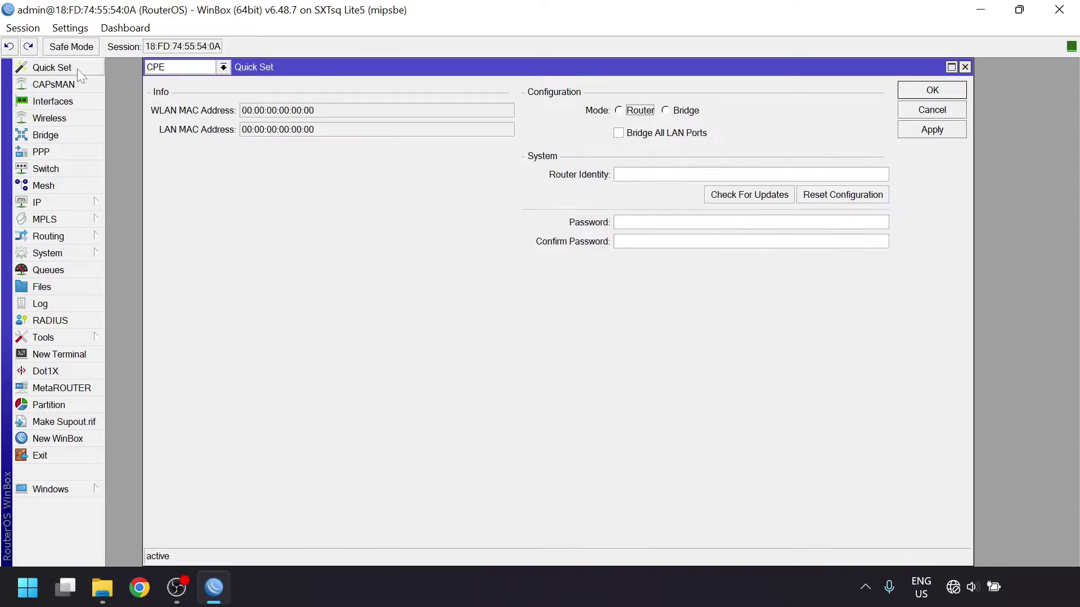
left_click(164, 70)
left_click(173, 93)
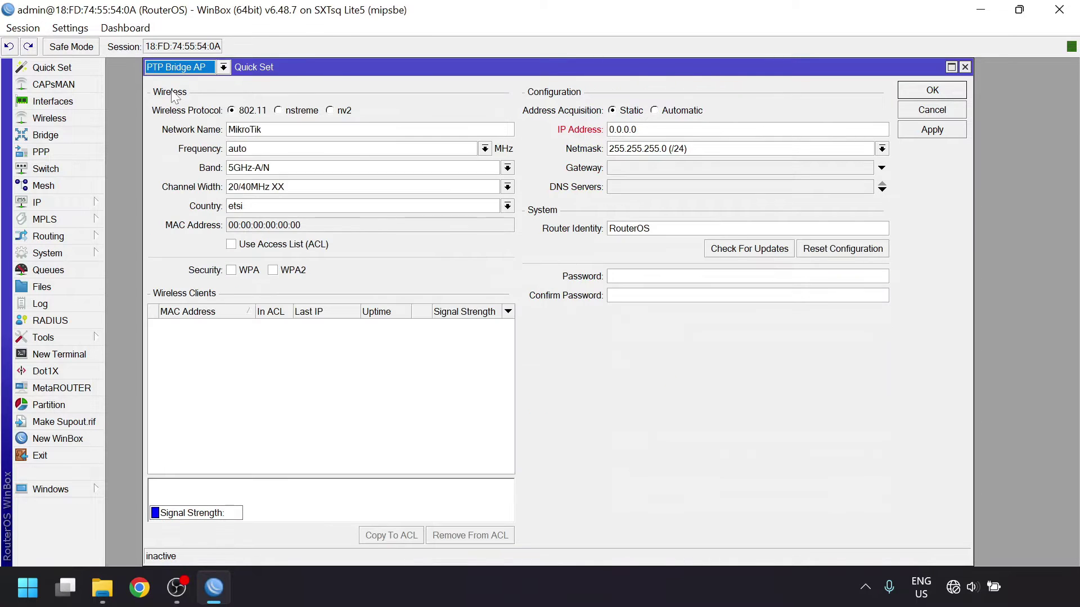
key("Tab")
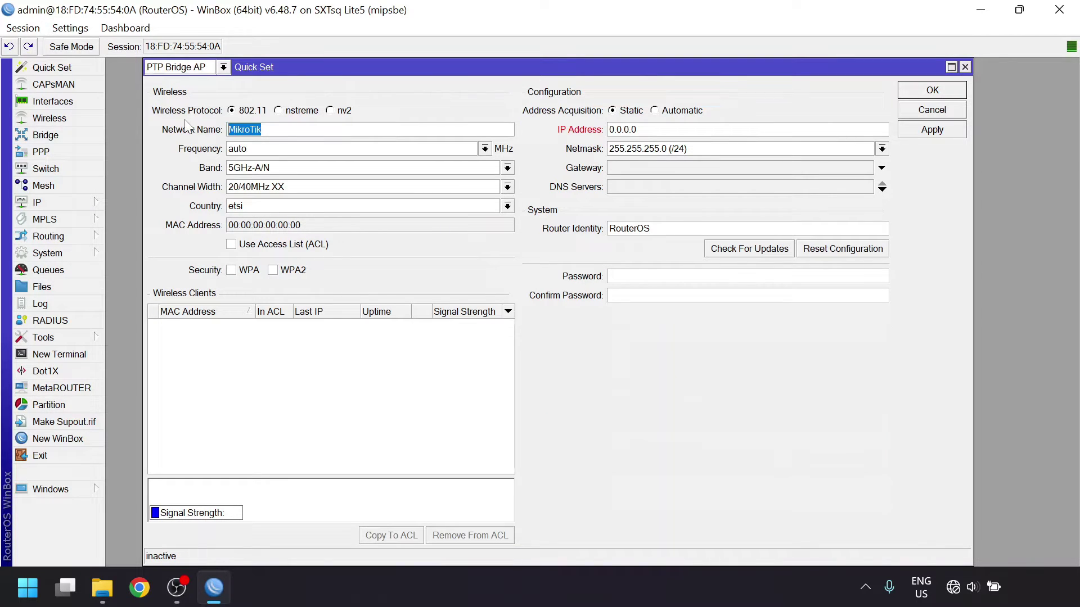
type("Mikrotik-PTP-1")
- Set the country to canada2, enable WPA2, and enter the WiFi password
left_click(260, 207)
type("cambodia")
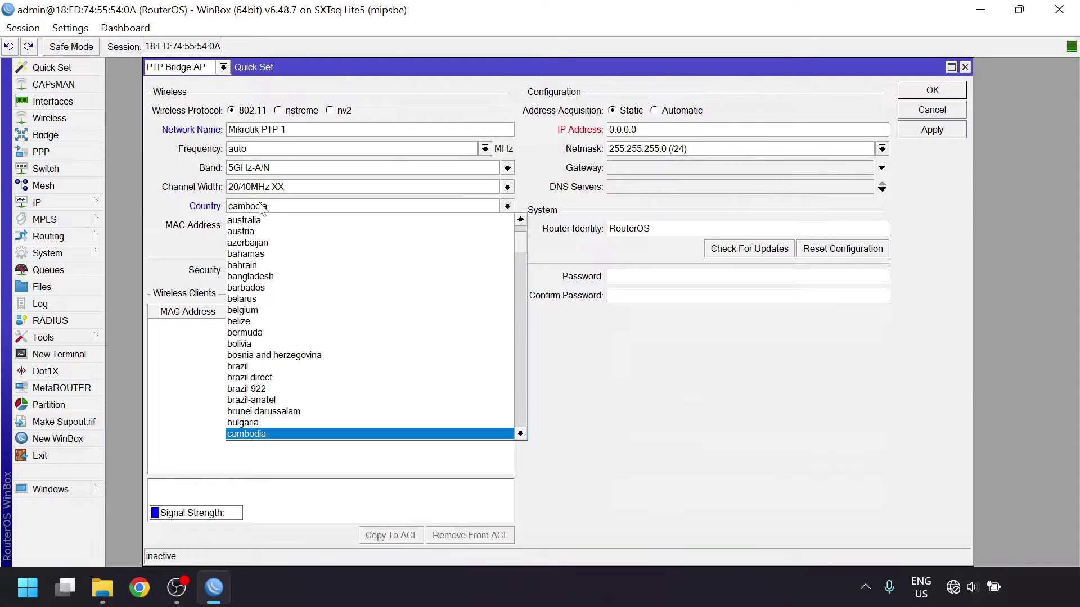
key("Down")
key("Down")
key("Down")
key("Up")
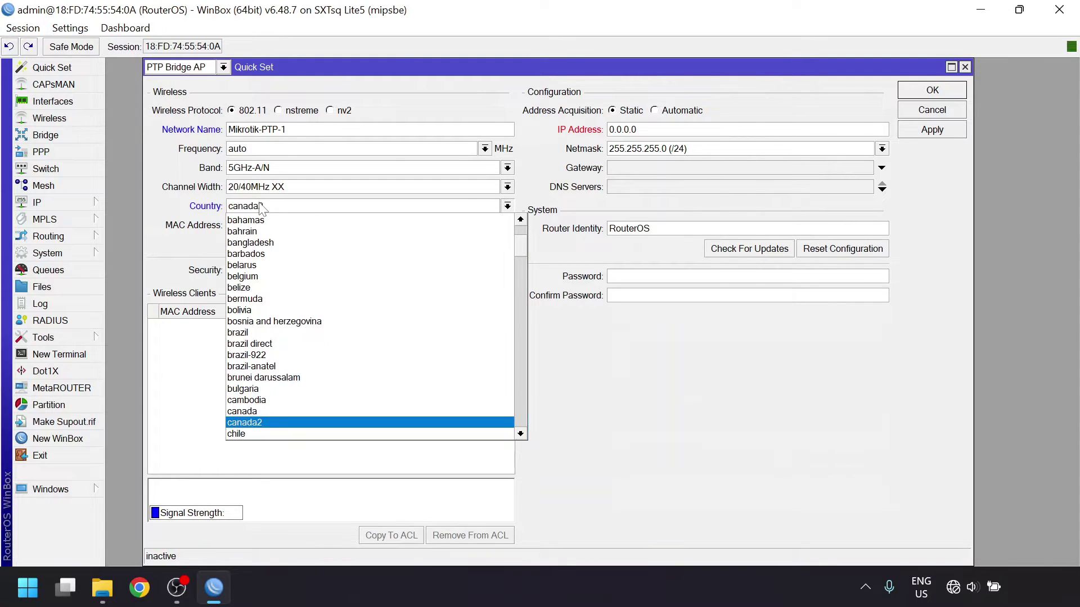
key("Return")
left_click(292, 272)
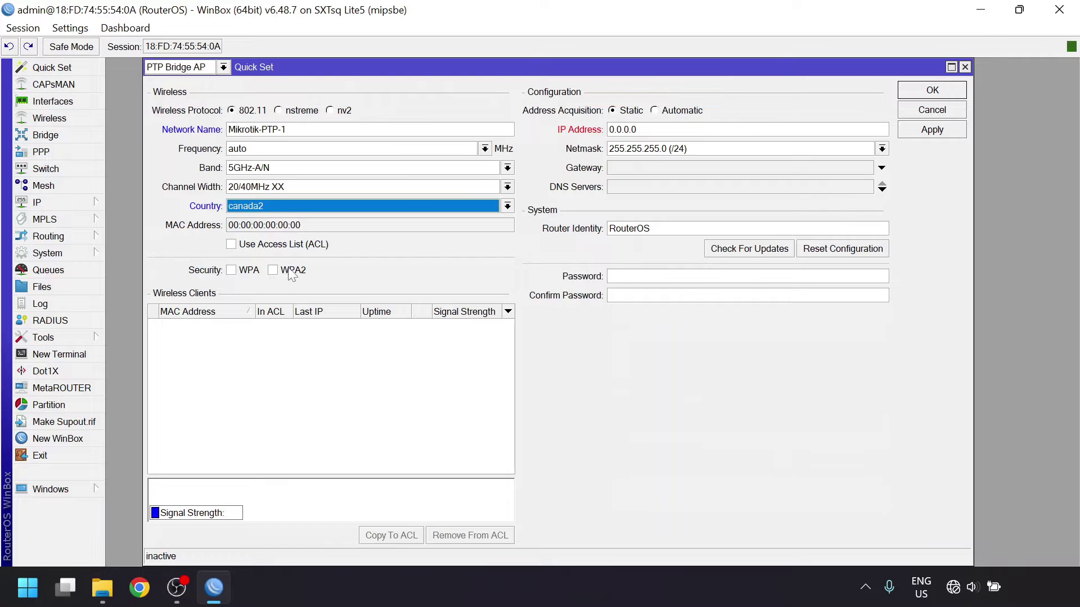
left_click(370, 308)
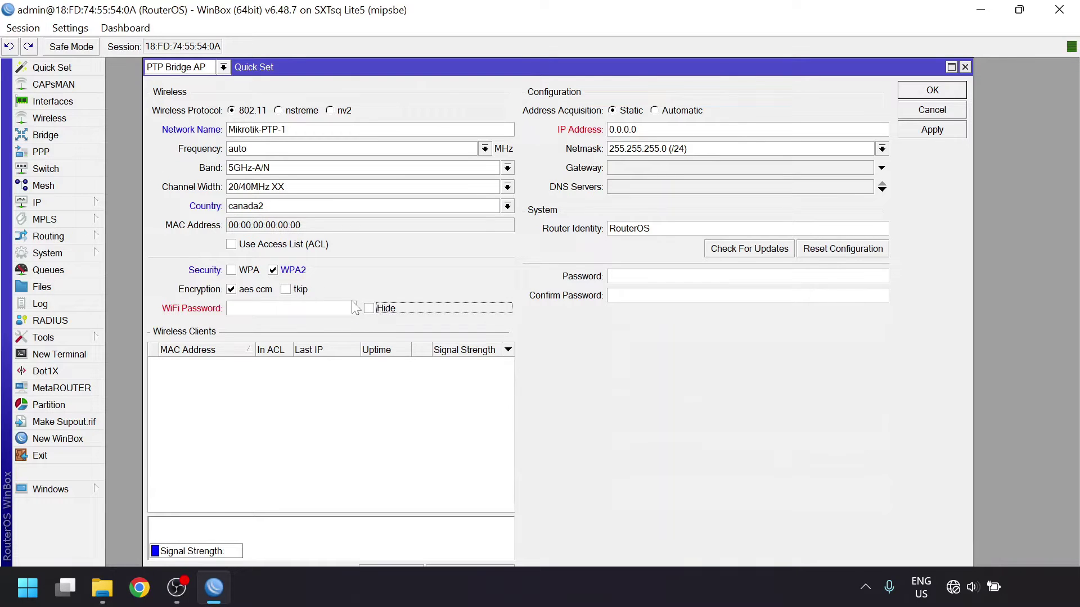
left_click(291, 309)
type("mikrotikptp")
- Set IP address 192.168.1.7 with gateway and DNS server 192.168.1.1
key("ctrl+a")
type("192.168.")
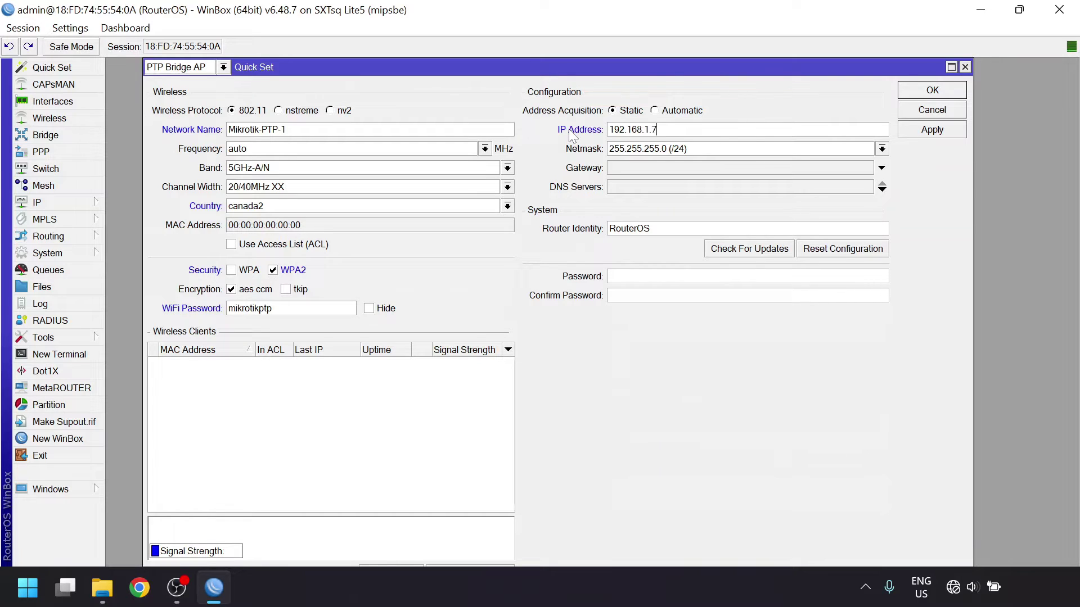
left_click(649, 165)
type("192.168.1.1")
left_click(657, 189)
type("192.168.1.1")
key("Tab")
- Set router identity PTP-AP, apply the AP settings, and return to the winbox64 Downloads window
type("PTP-AP")
left_click(942, 133)
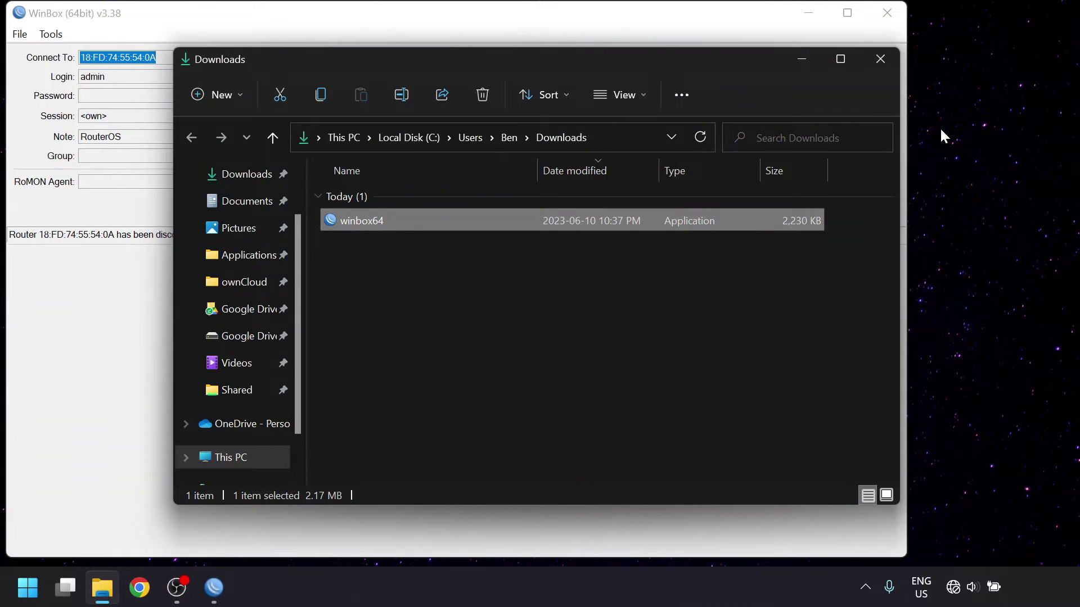
left_click(750, 8)
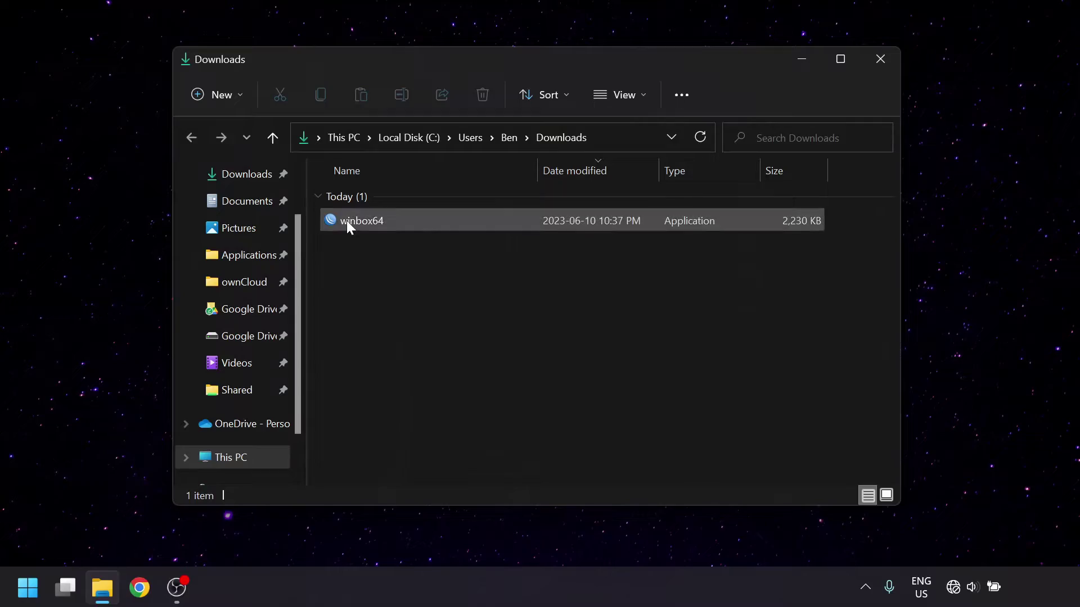
- Relaunch WinBox, connect to radio 18:FD:74:55:54:0E, and remove its default configuration
double_click(347, 220)
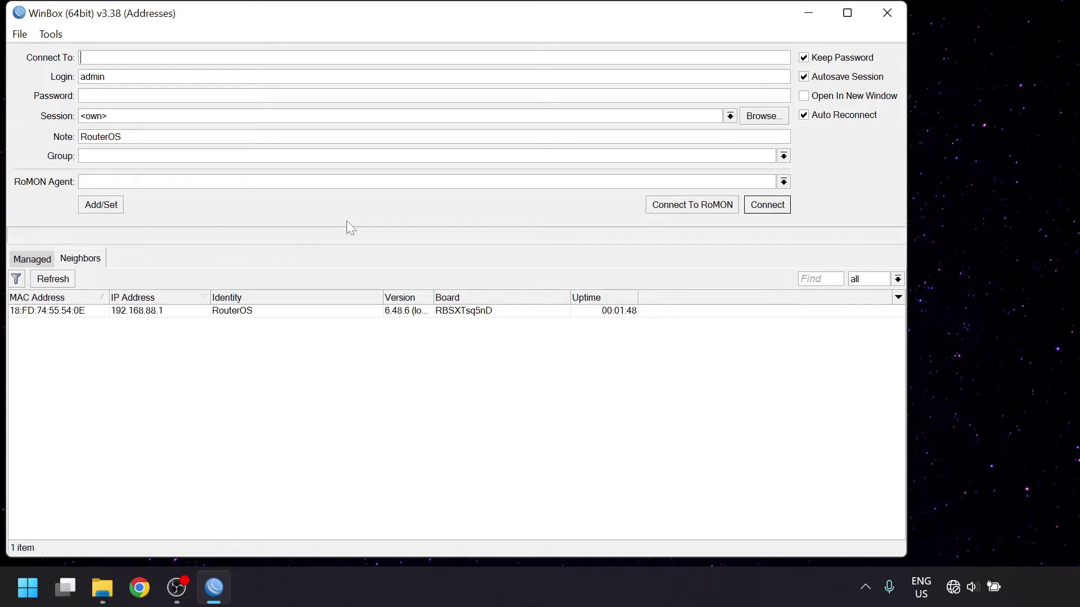
left_click(73, 312)
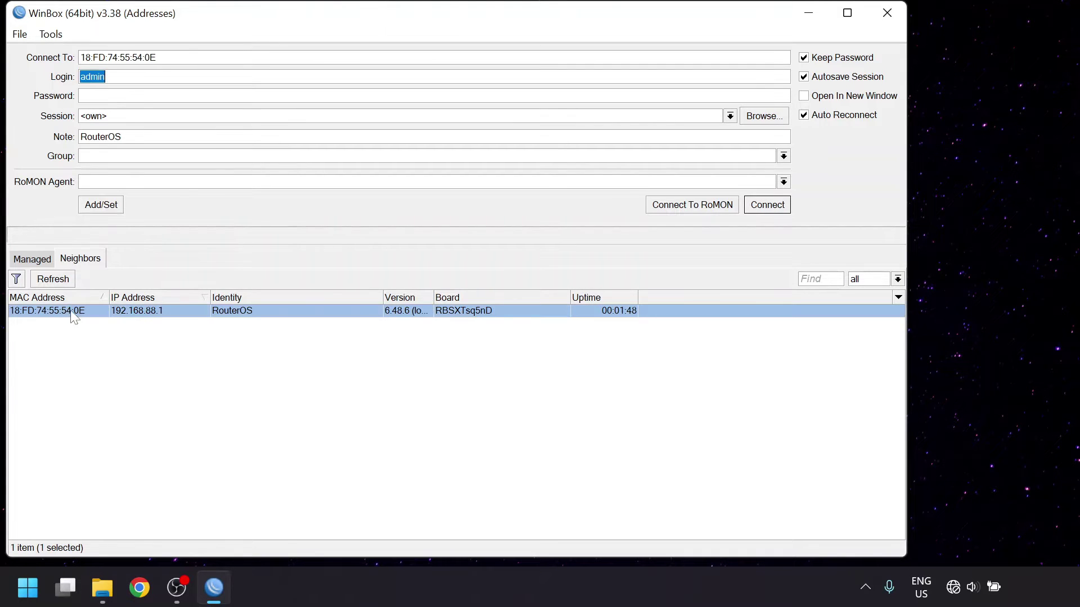
left_click(765, 206)
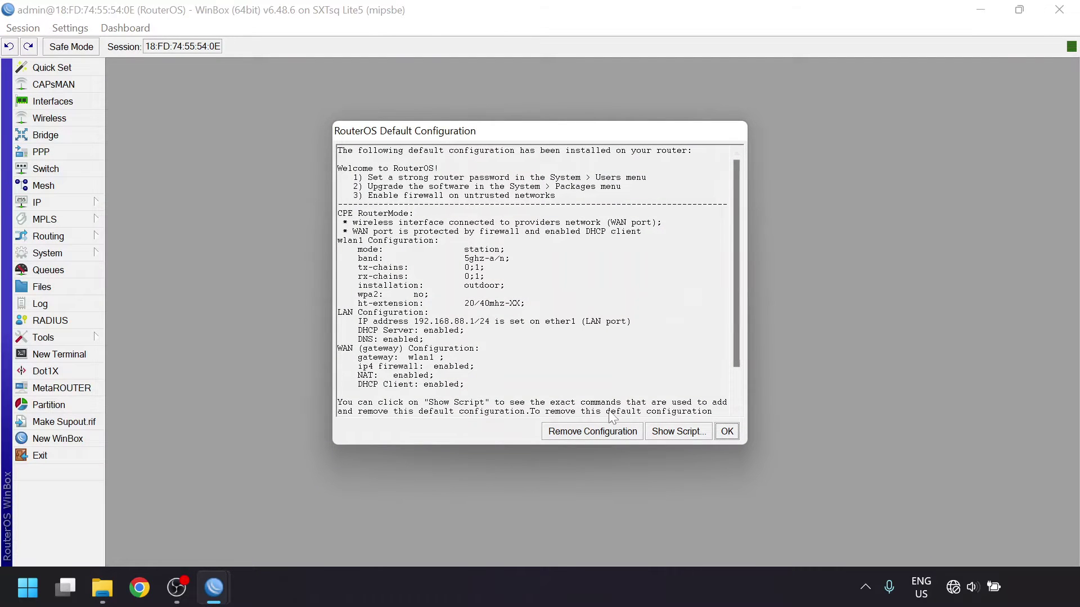
left_click(602, 434)
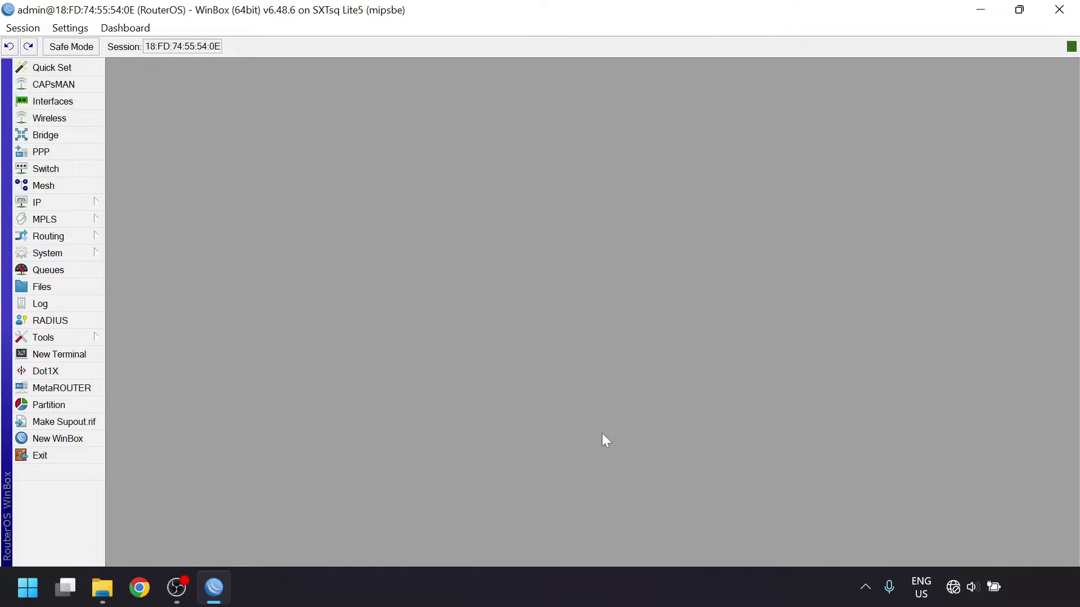
- Switch Quick Set to PTP Bridge CPE with country canada2
left_click(87, 69)
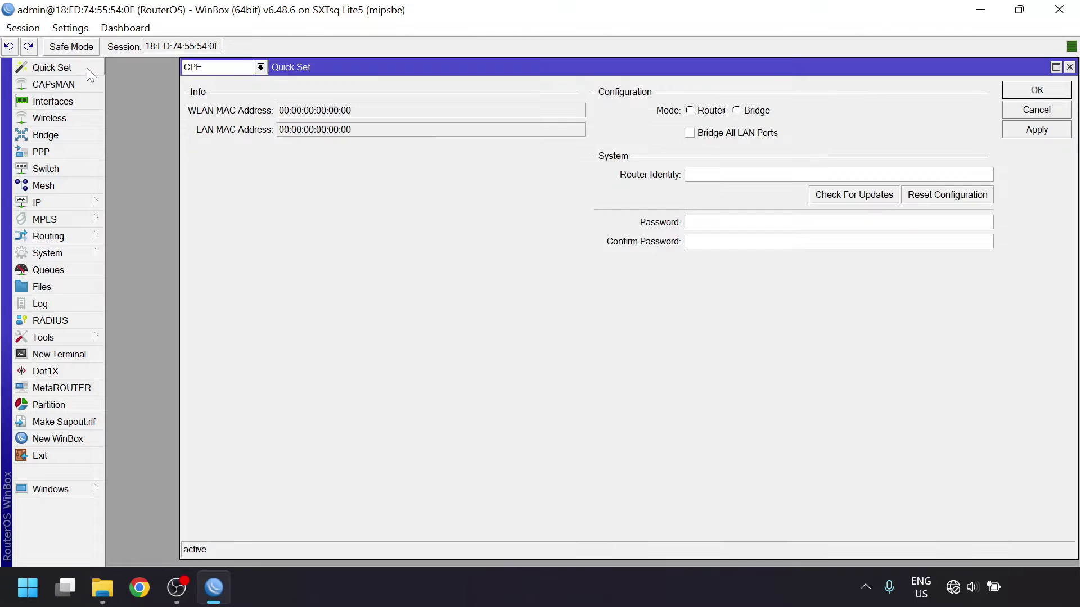
left_click(199, 67)
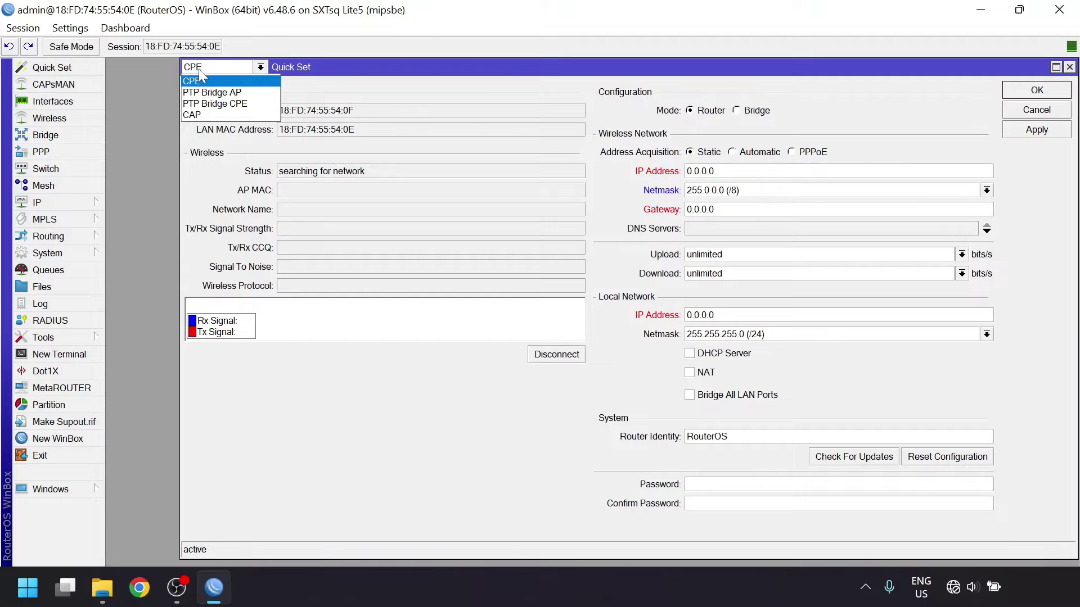
left_click(217, 103)
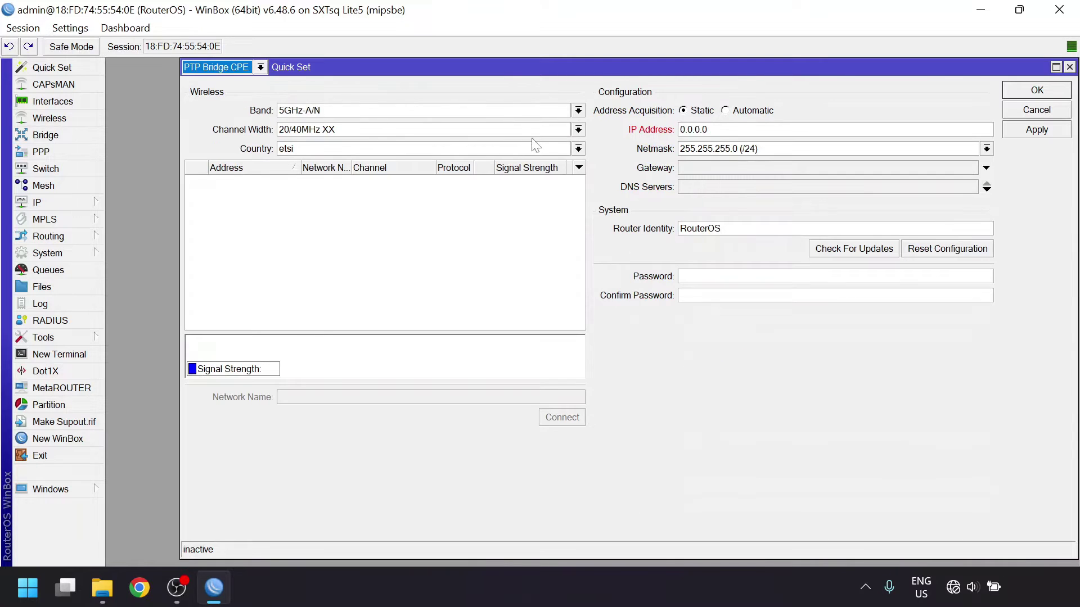
left_click(579, 148)
left_click_drag(597, 175, 596, 187)
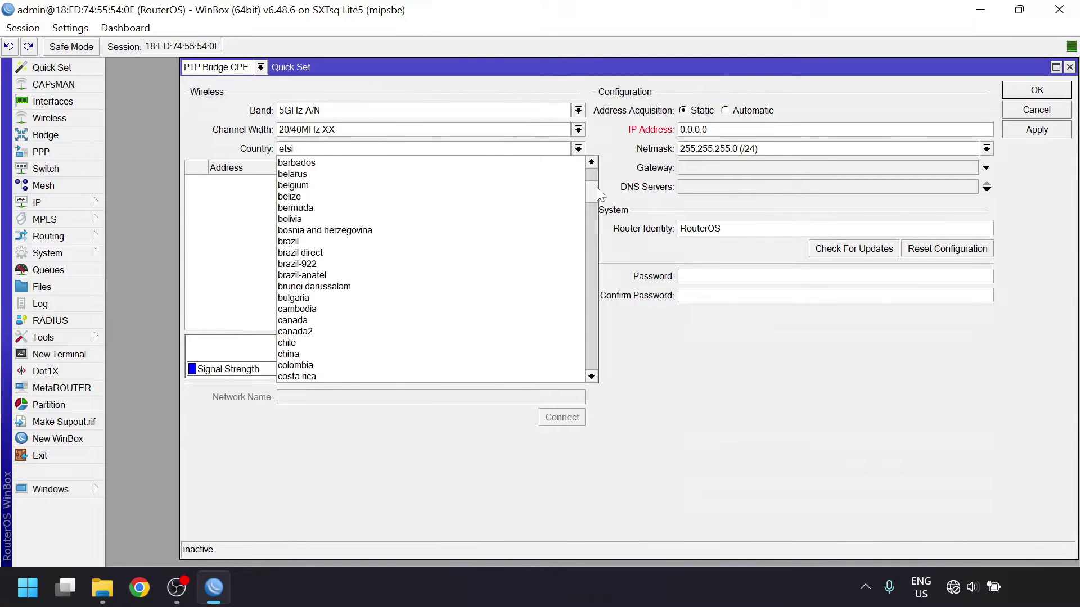
left_click(450, 318)
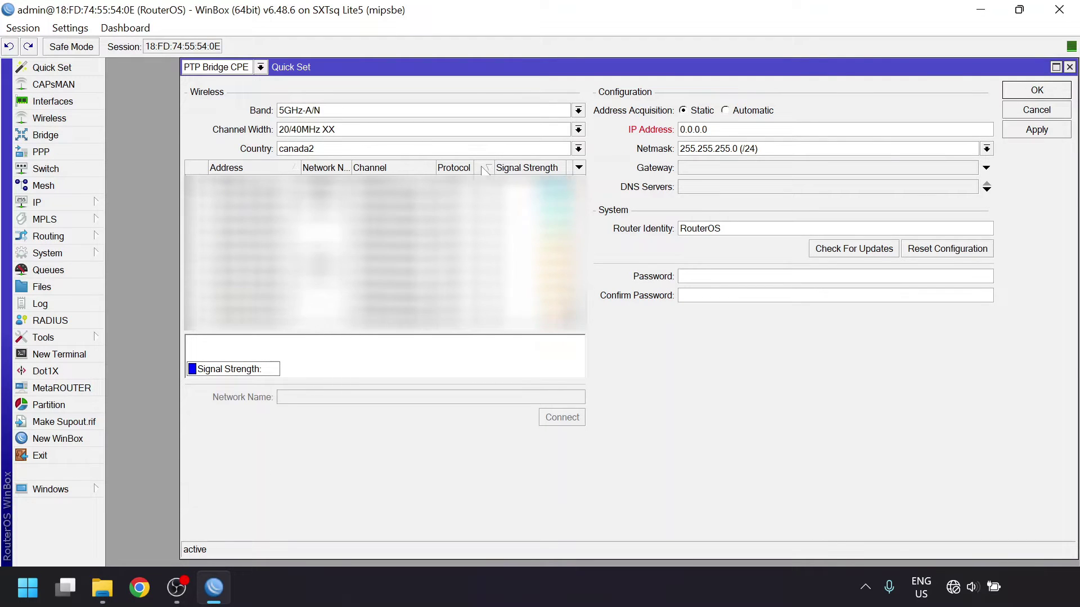
- Select the Mikrotik-PTP-1 network from the scan list and enter its WiFi password
left_click_drag(352, 169, 390, 168)
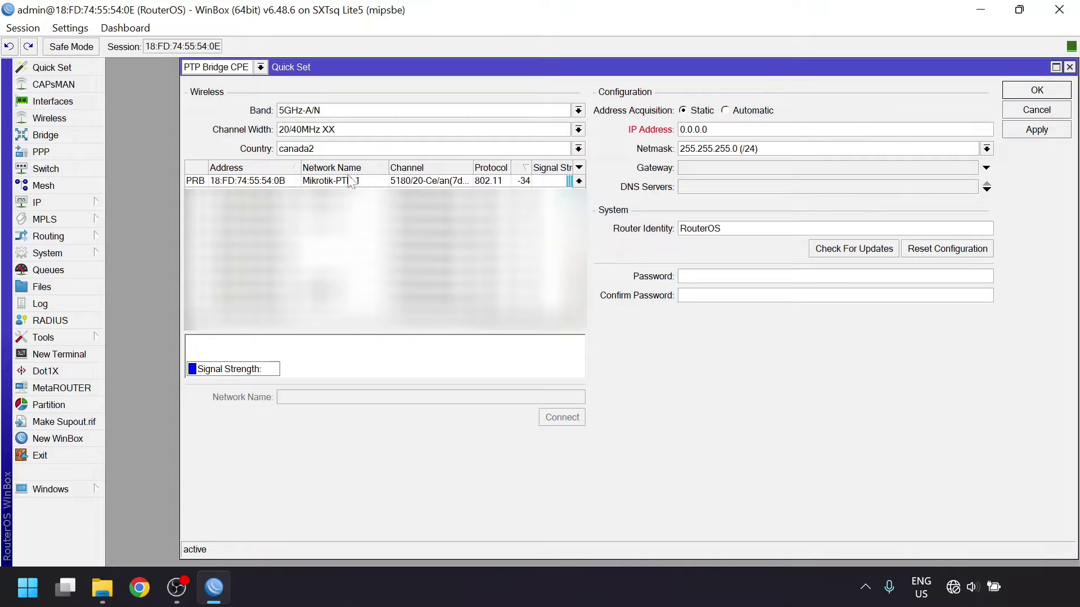
left_click(314, 181)
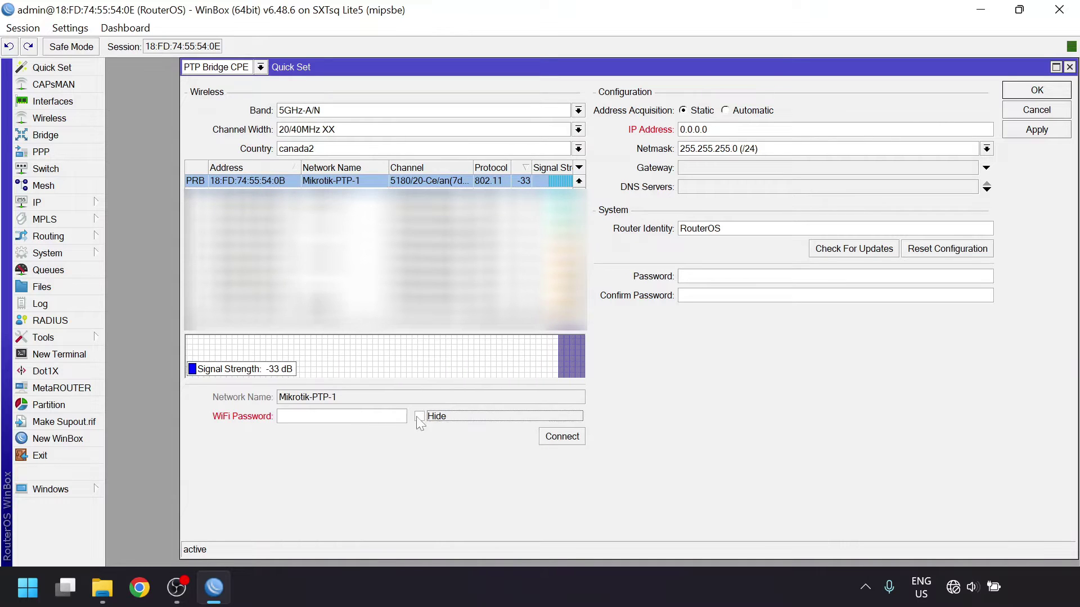
left_click(341, 416)
type("mikrotikptp")
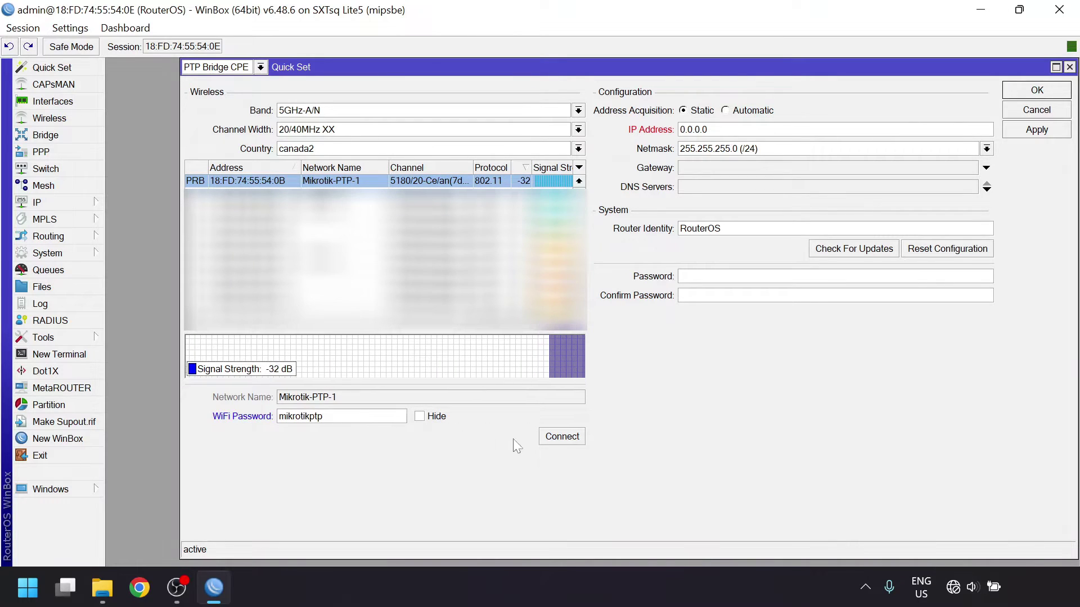
- Join Mikrotik-PTP-1 and apply IP 192.168.1.8, gateway/DNS 192.168.1.1, identity PTP-CPE
left_click(562, 438)
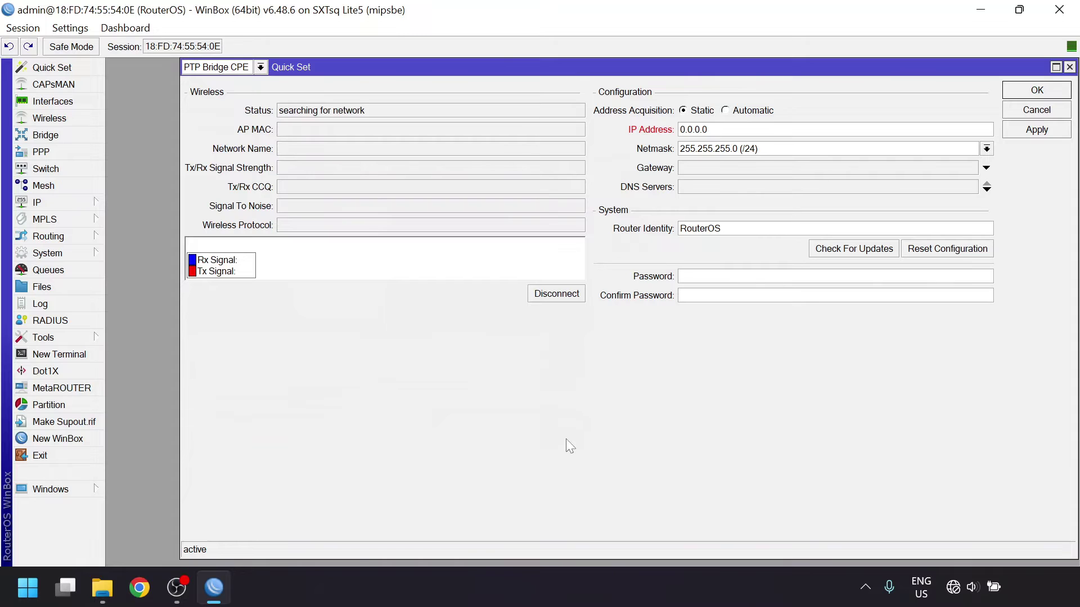
left_click(708, 129)
type("192.168.1.8")
left_click(721, 169)
type("192.168.1.1")
left_click(723, 187)
type("192.168.1.1")
key("Tab")
type("PTP-CPE")
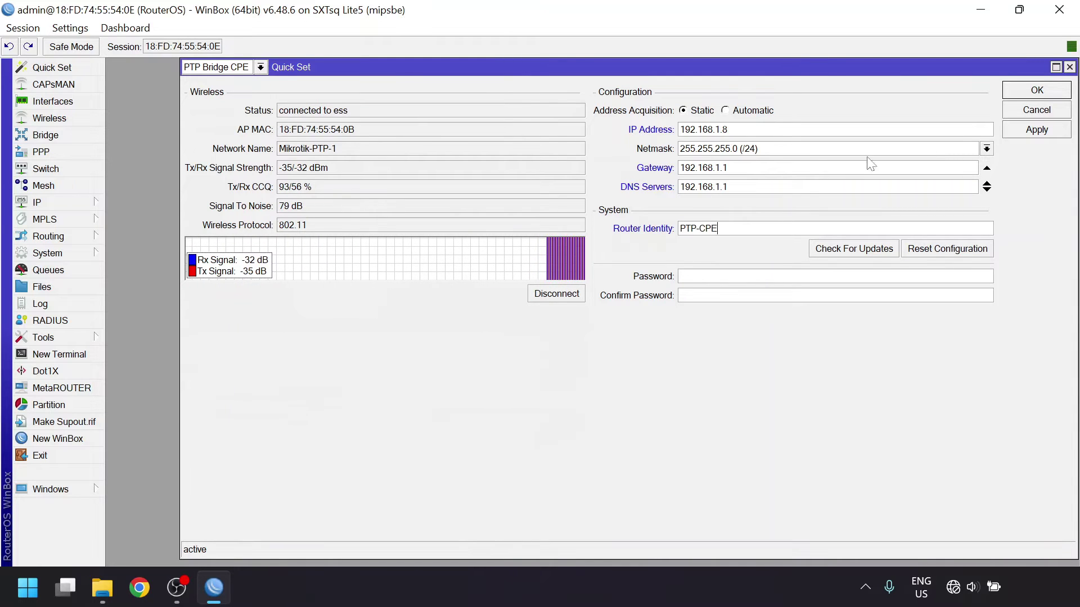
left_click(1014, 132)
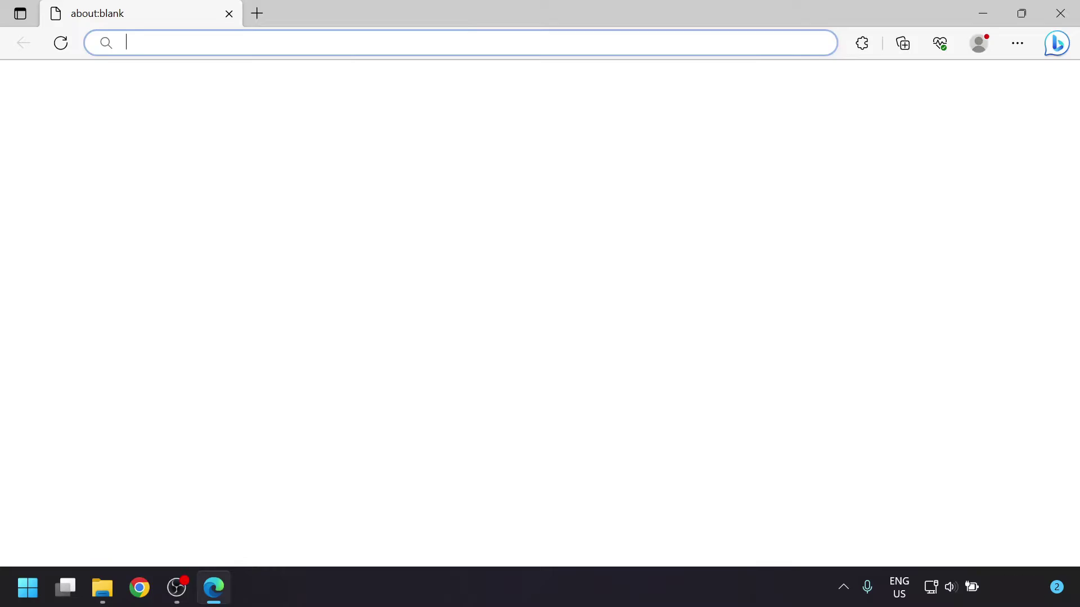
- Load WebFig for 192.168.1.7 and, in a new tab, the CPE's interface list at 192.168.1.8
type("192.168.1.7")
key("Return")
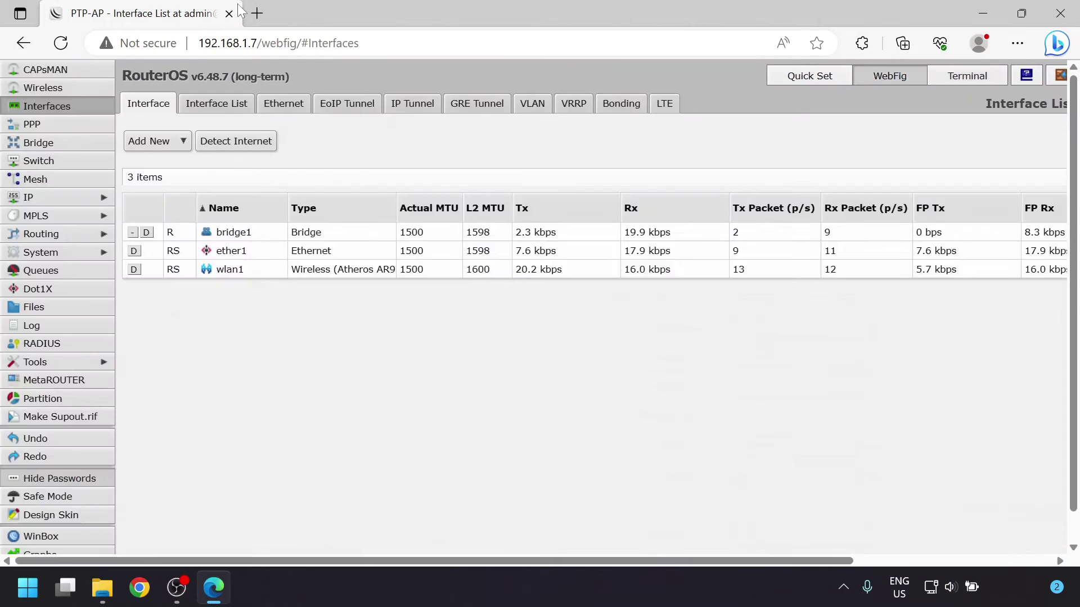
left_click(257, 13)
type("192.168.1.8/webfig/")
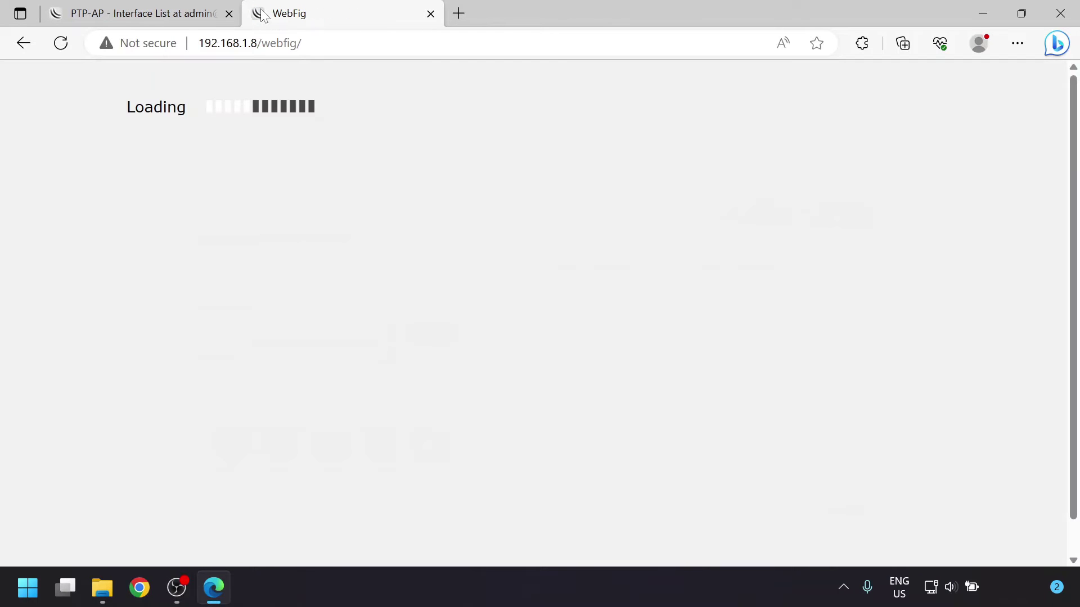
left_click(878, 75)
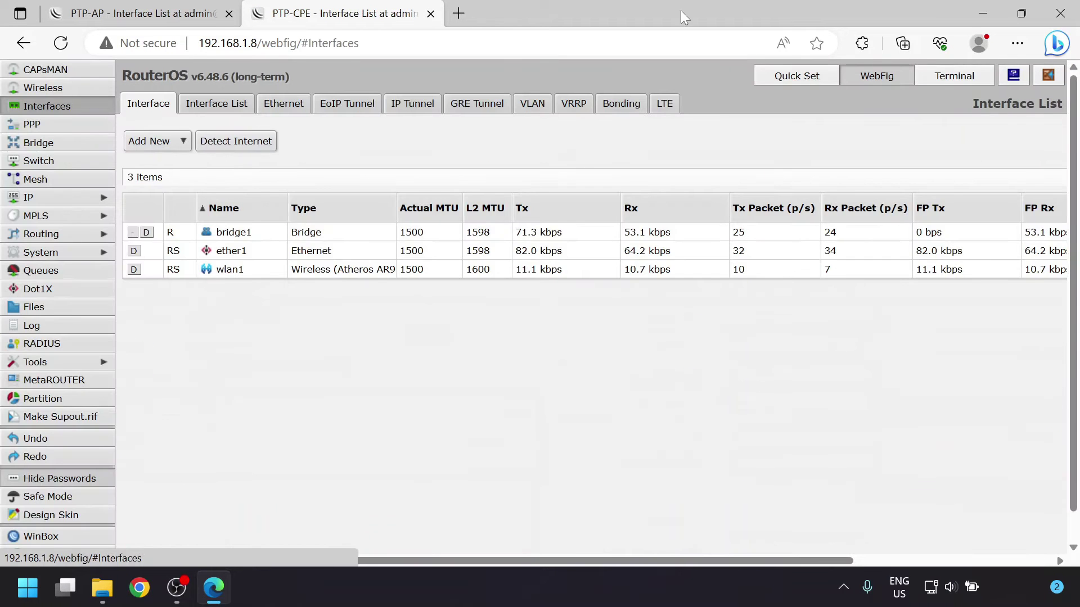
- Load google.ca in another tab to test internet access
left_click(458, 13)
type("google.ca")
key("Return")
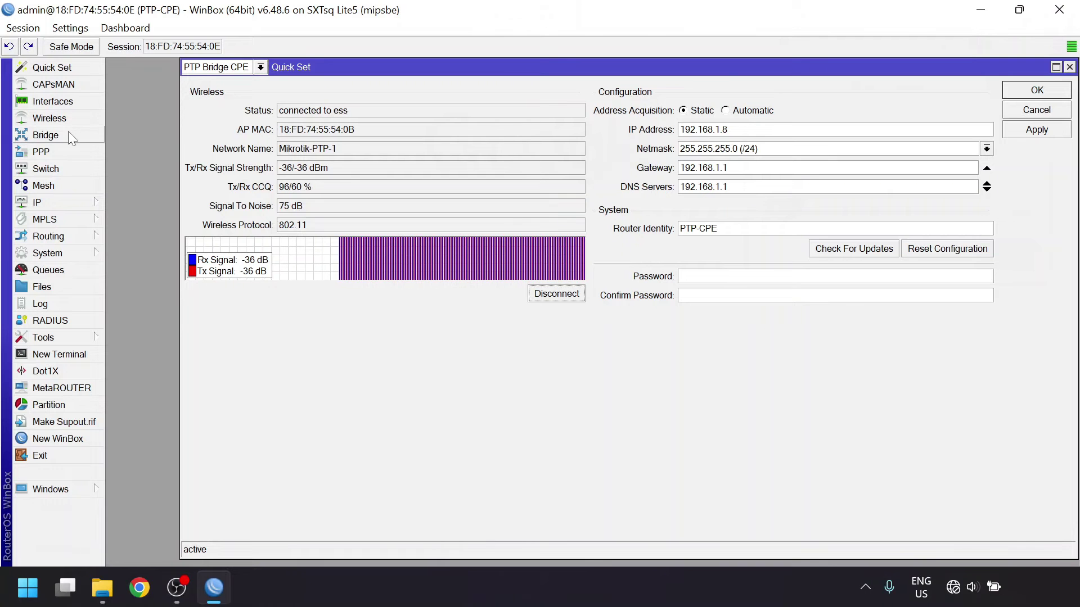
left_click(69, 132)
left_click(118, 183)
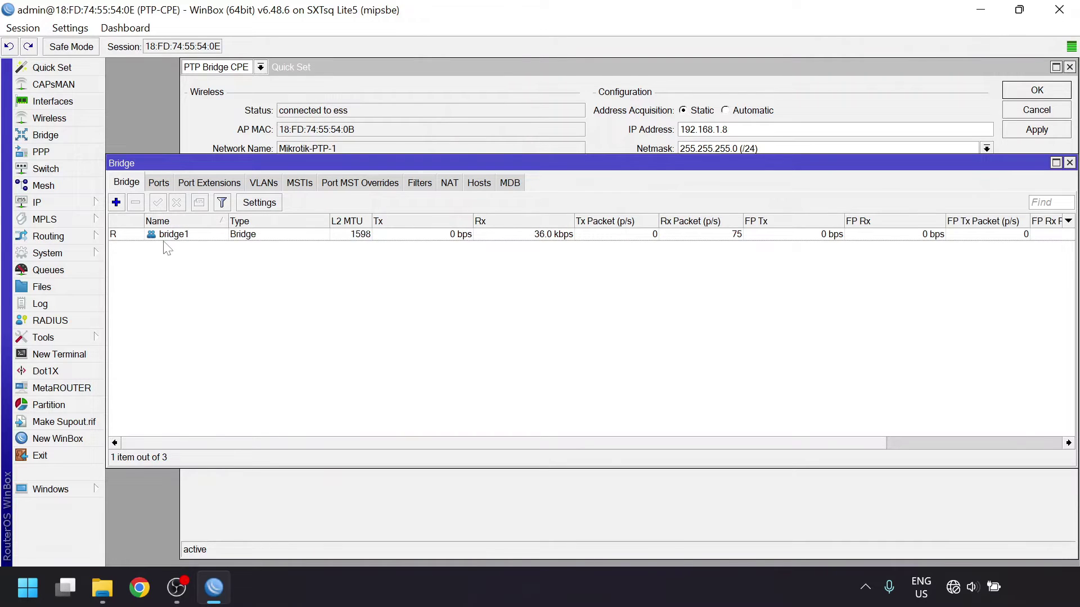
left_click(159, 183)
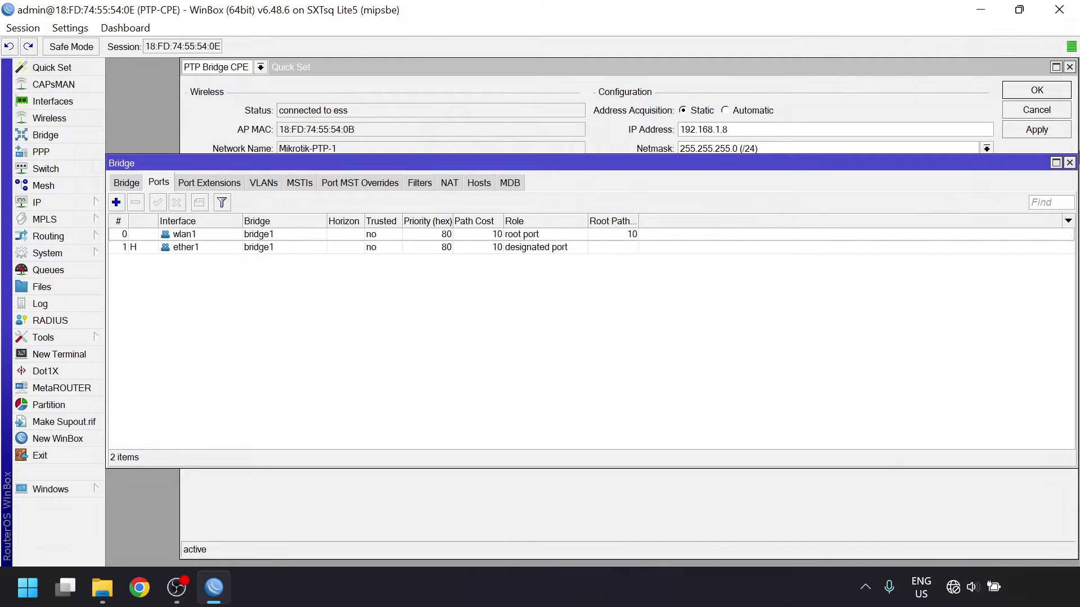
left_click(1068, 163)
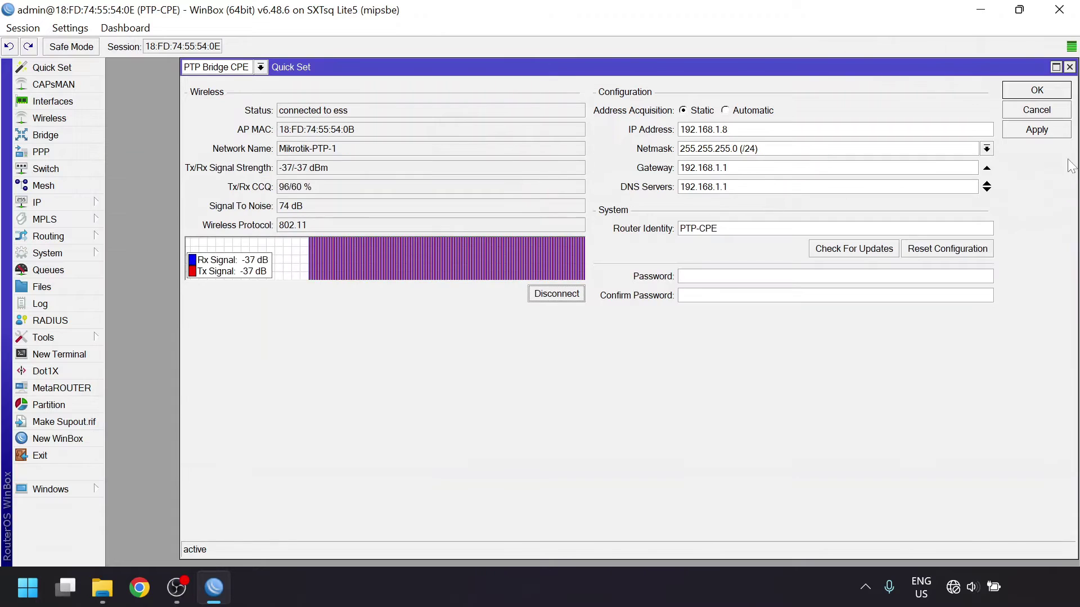
- Inspect wlan1: confirm station bridge mode, then review its Status and Traffic without changes
left_click(70, 115)
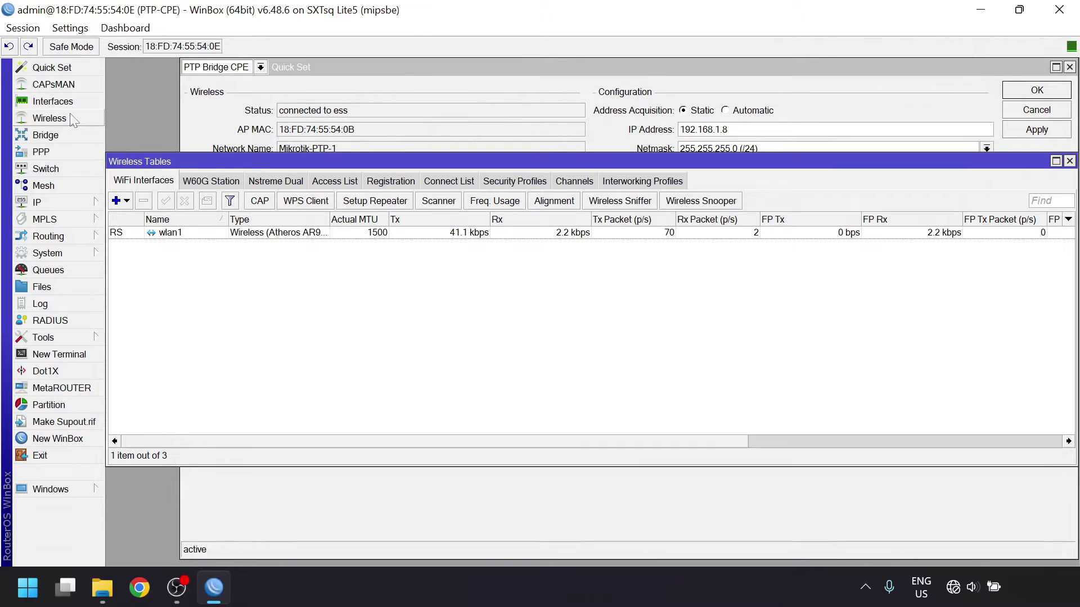
double_click(174, 234)
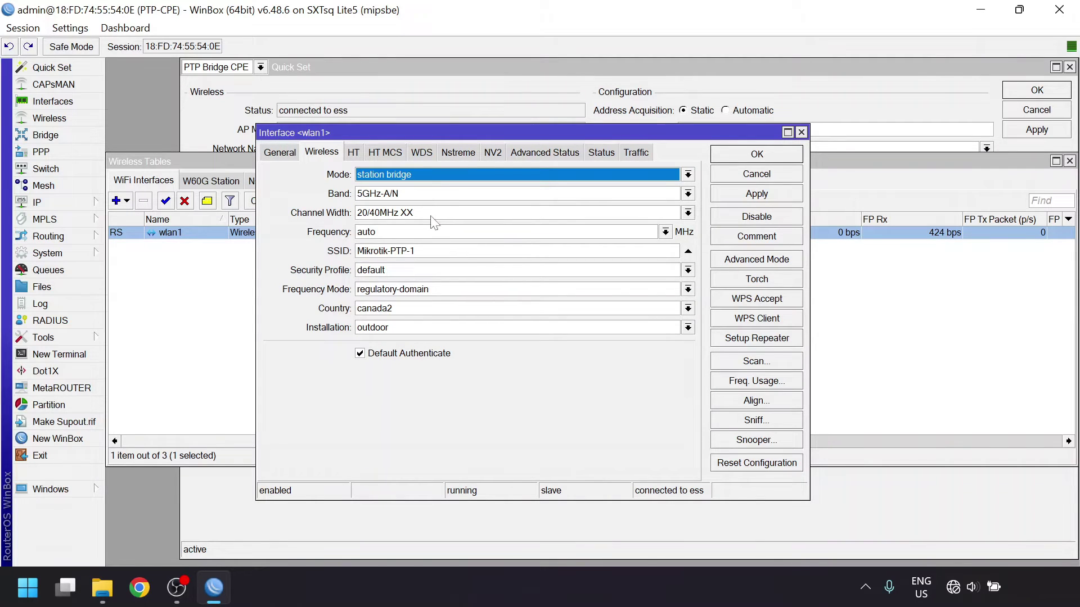
left_click(527, 179)
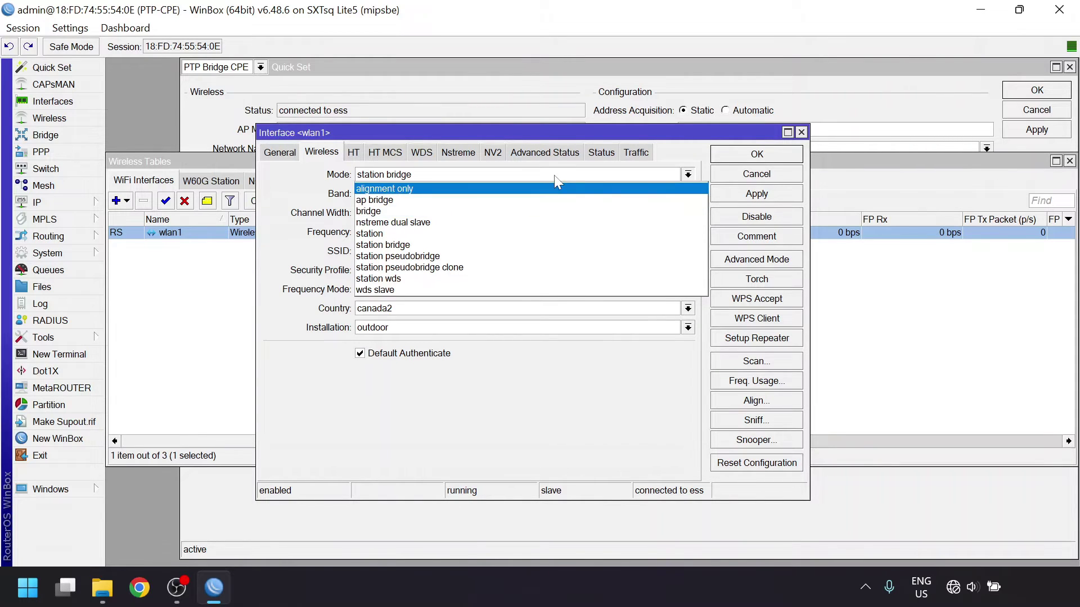
left_click(319, 194)
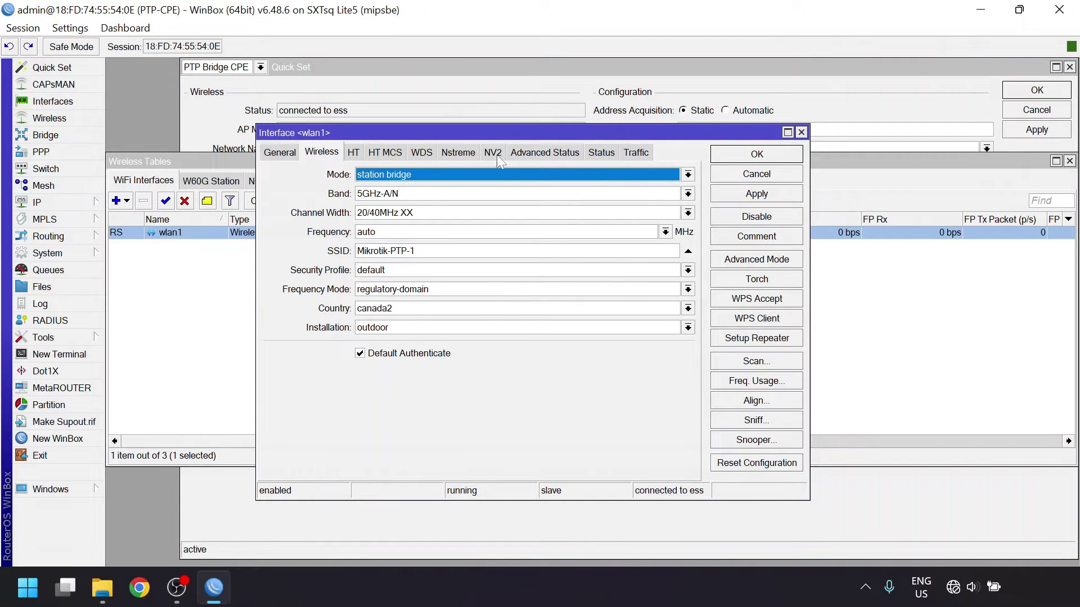
left_click(609, 154)
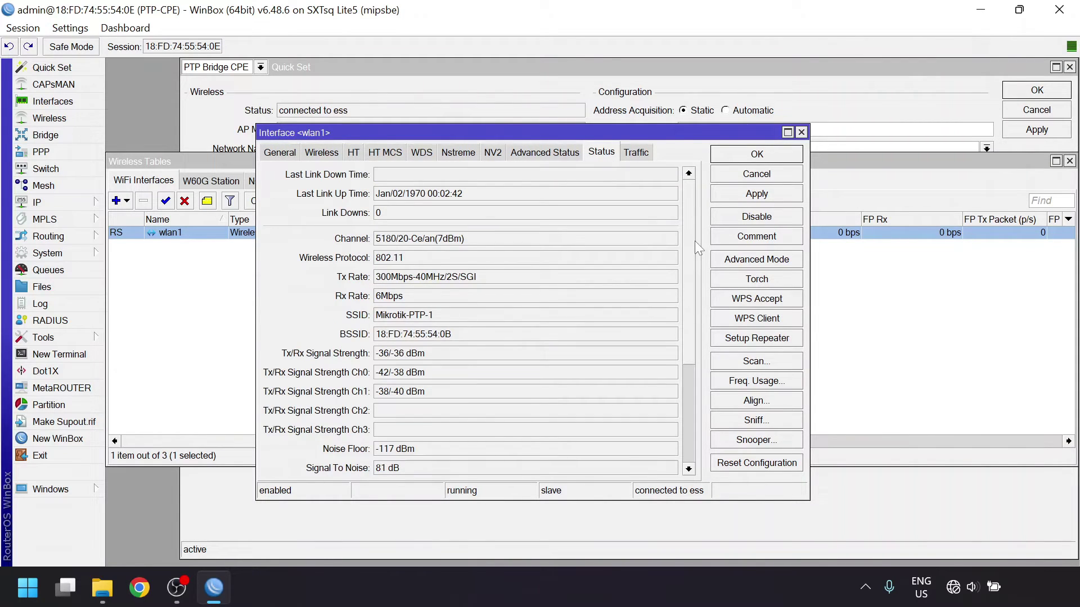
left_click_drag(694, 241, 693, 286)
left_click(636, 152)
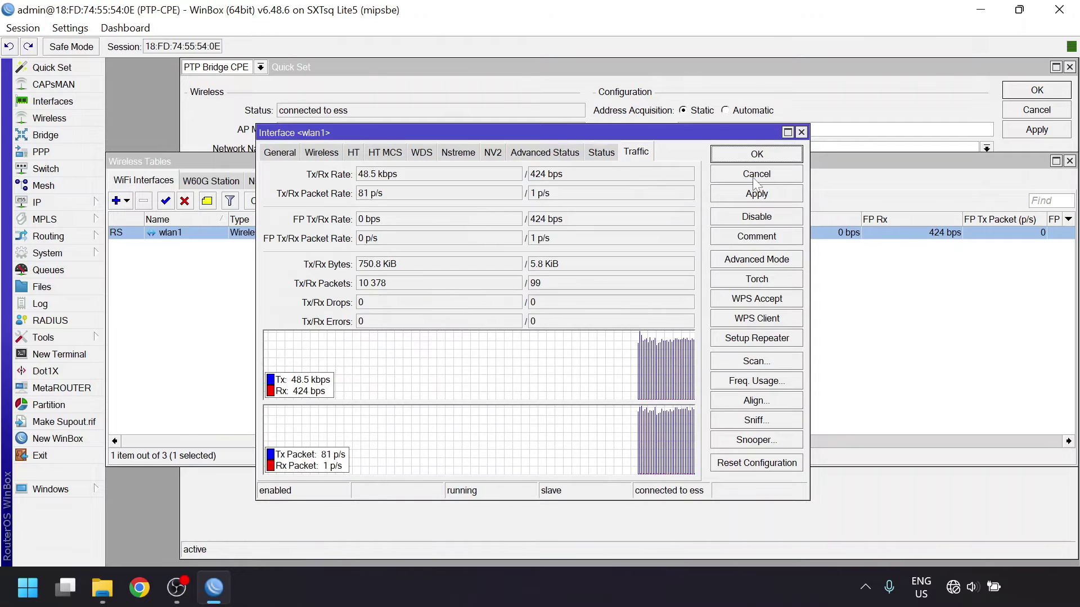
left_click(756, 174)
- Open the default security profile to check its keys, then close it
left_click(518, 183)
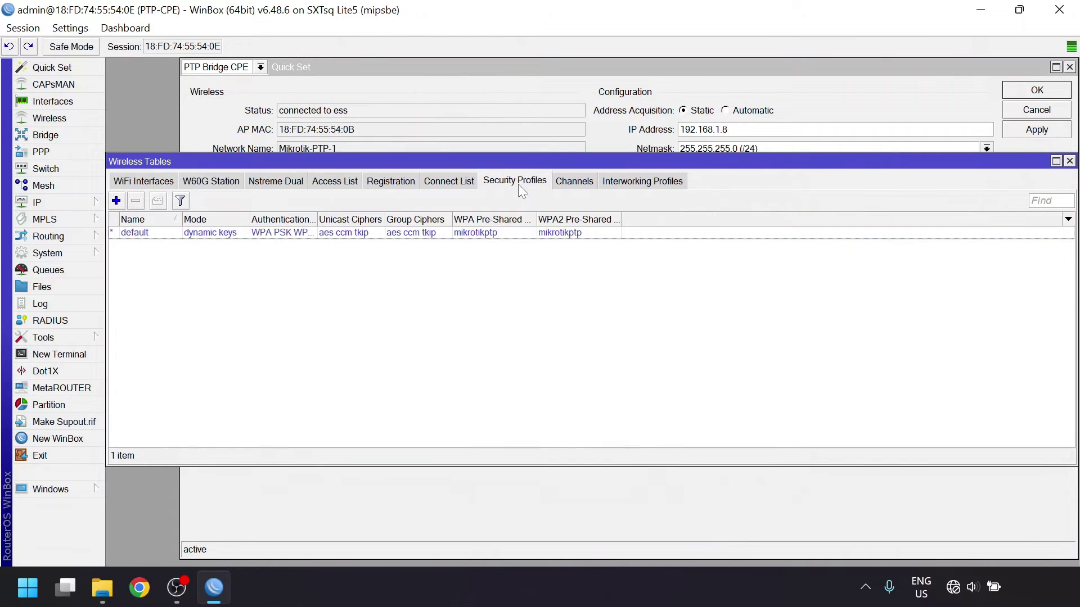
left_click(261, 236)
double_click(260, 236)
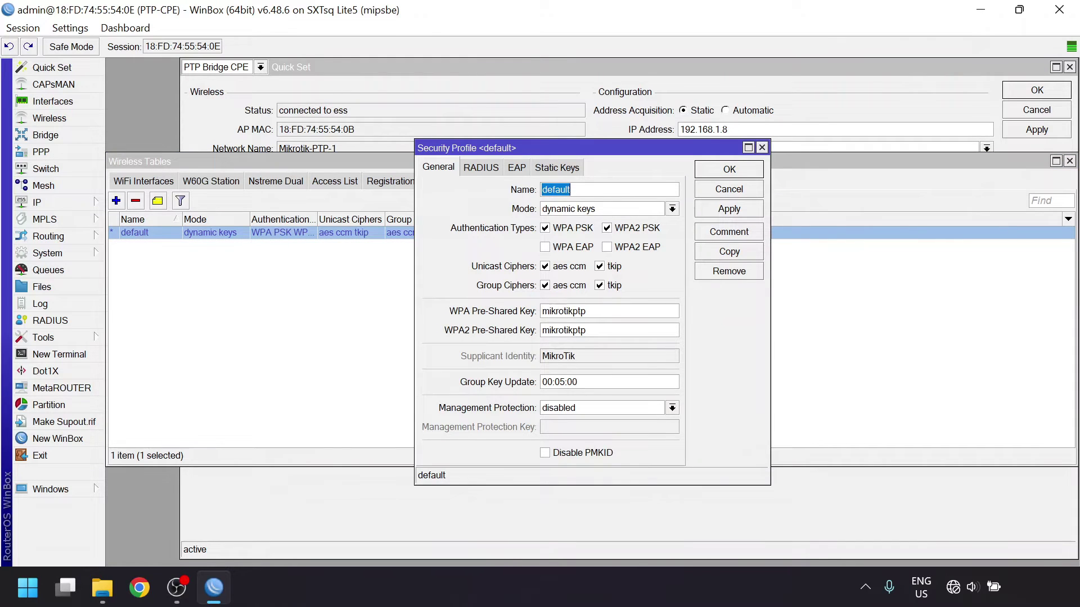
key("Escape")
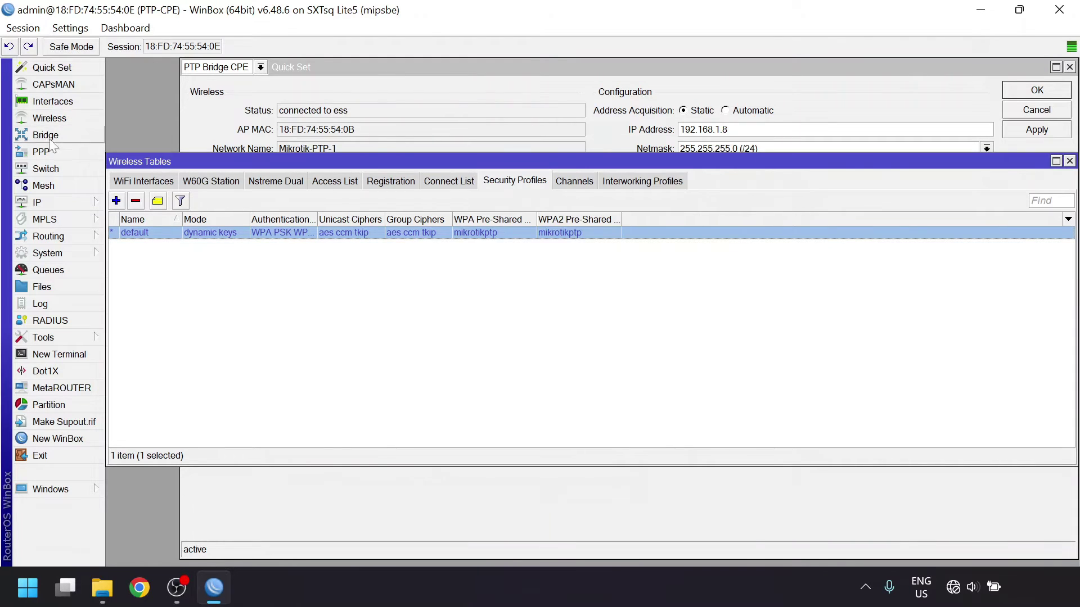
left_click(61, 204)
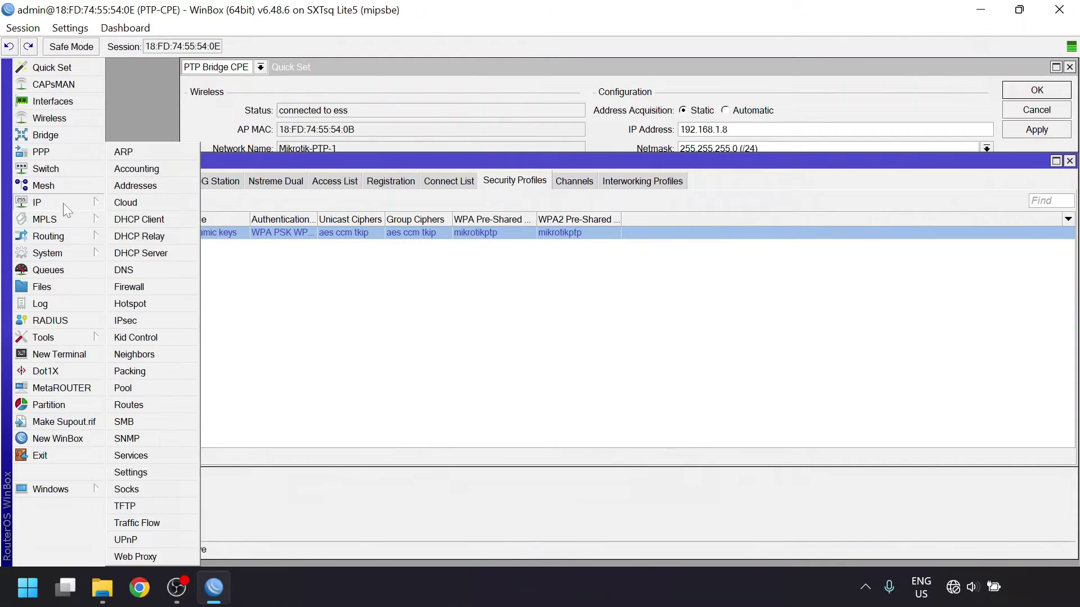
- Check the CPE's 192.168.1.8/24 address entry and its DNS settings
left_click(127, 187)
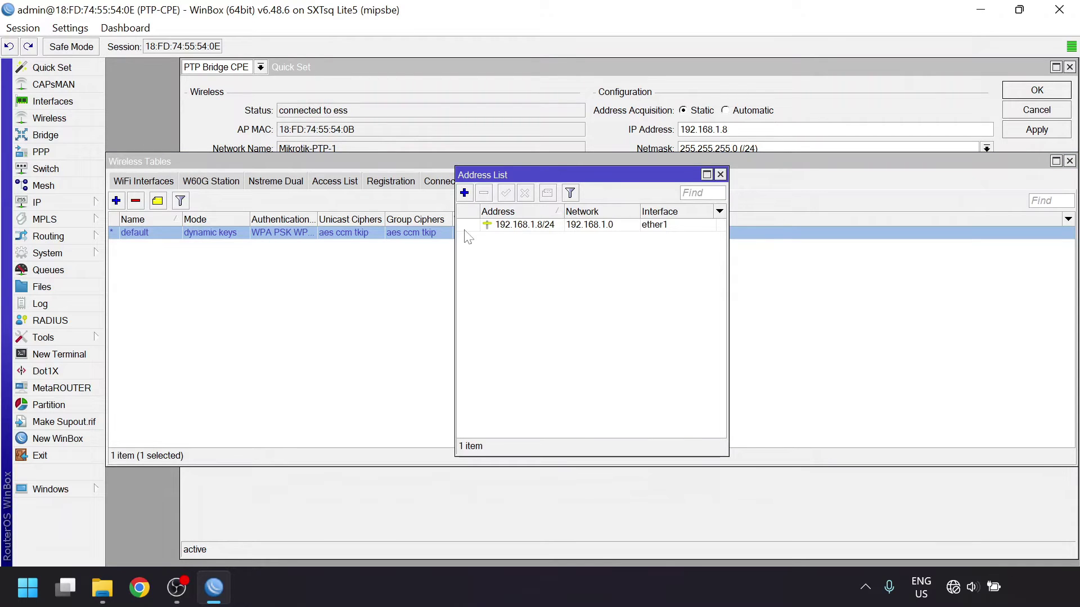
left_click(503, 228)
double_click(504, 230)
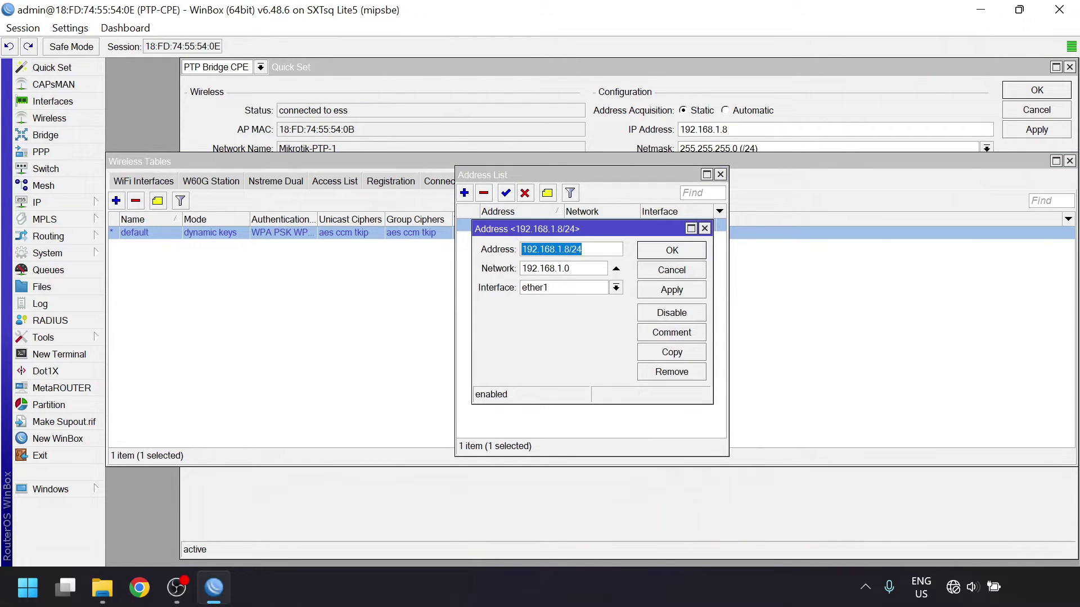
left_click(337, 253)
left_click(51, 202)
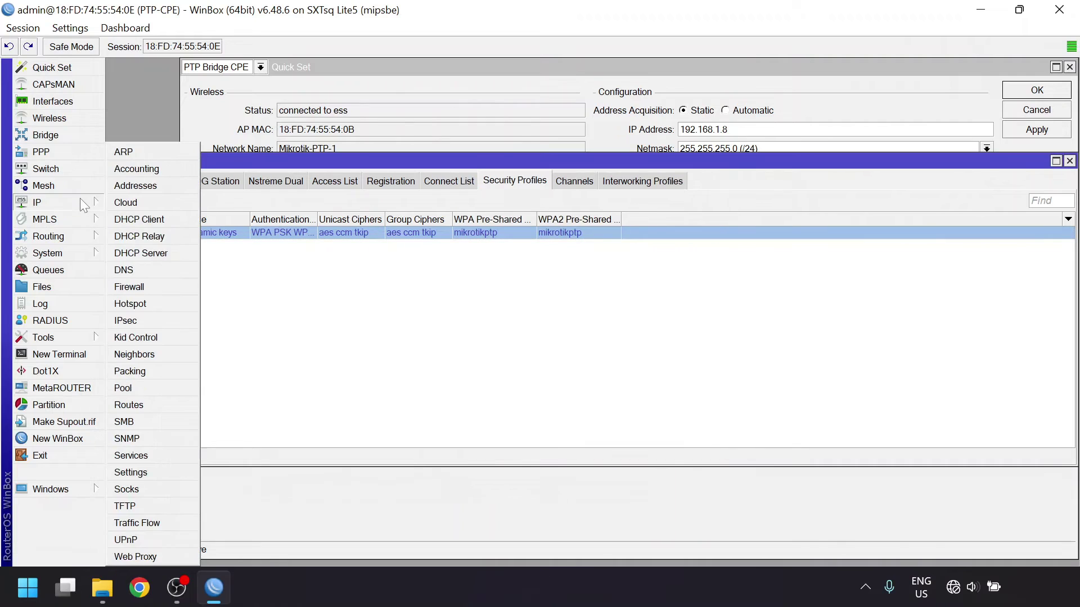
left_click(167, 267)
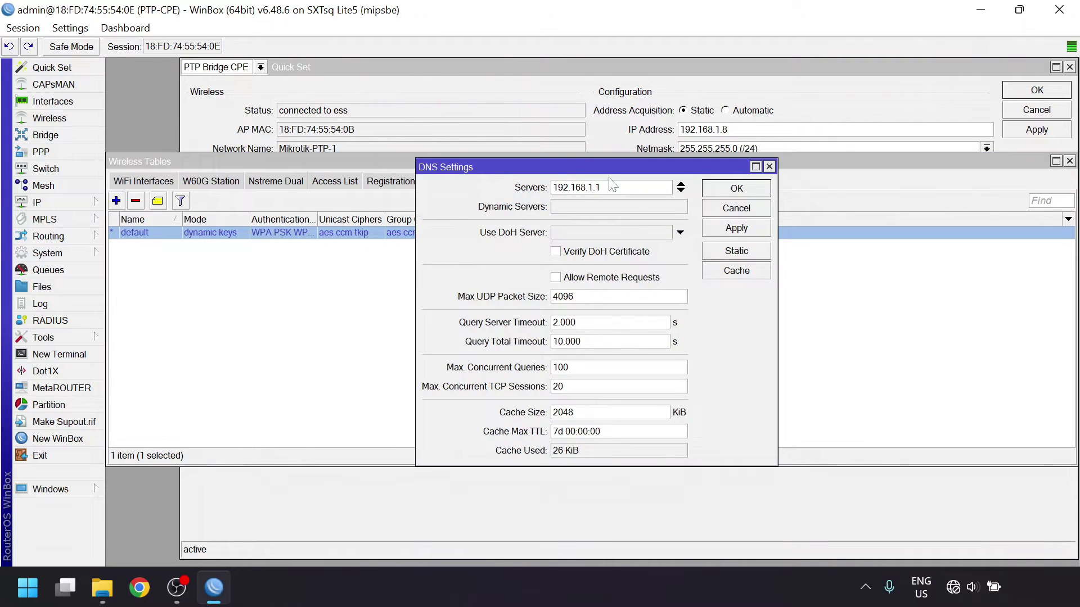
left_click(115, 216)
- Inspect the default route 0.0.0.0/0 via 192.168.1.1 in the routing table
left_click(94, 206)
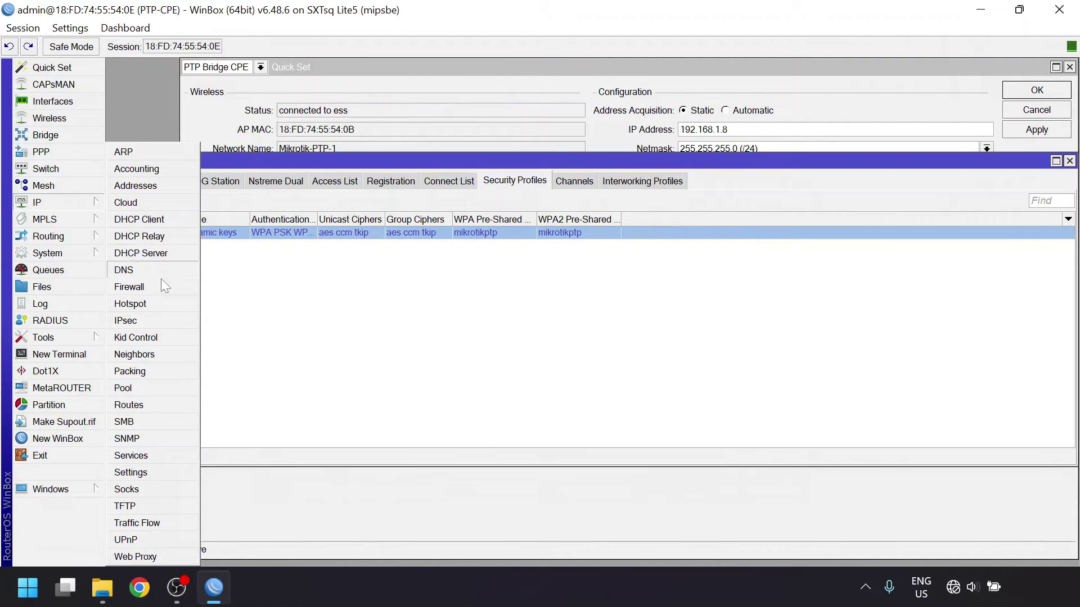
left_click(154, 403)
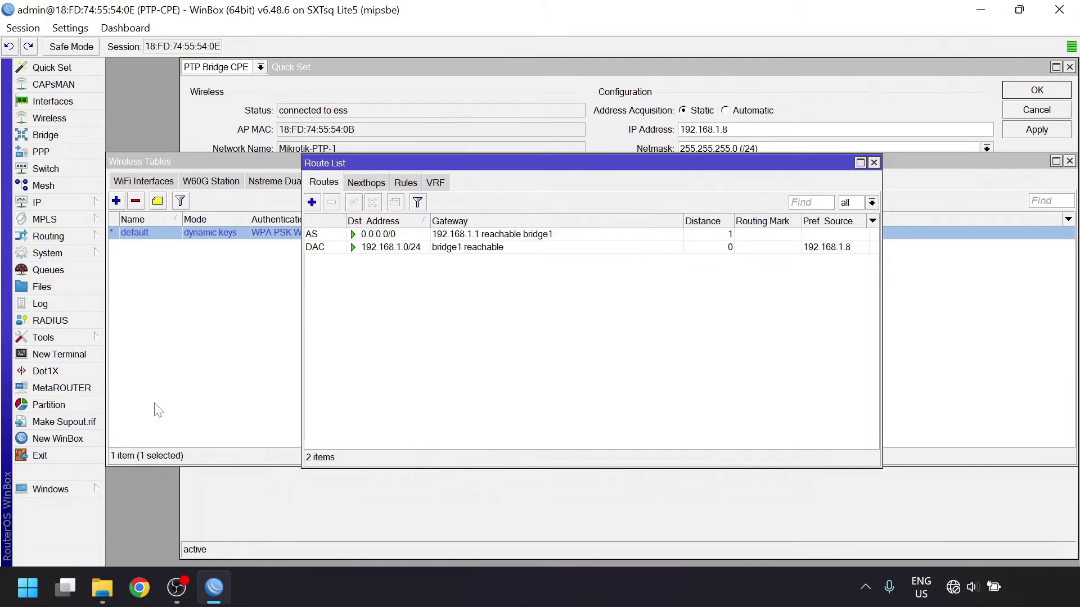
double_click(390, 234)
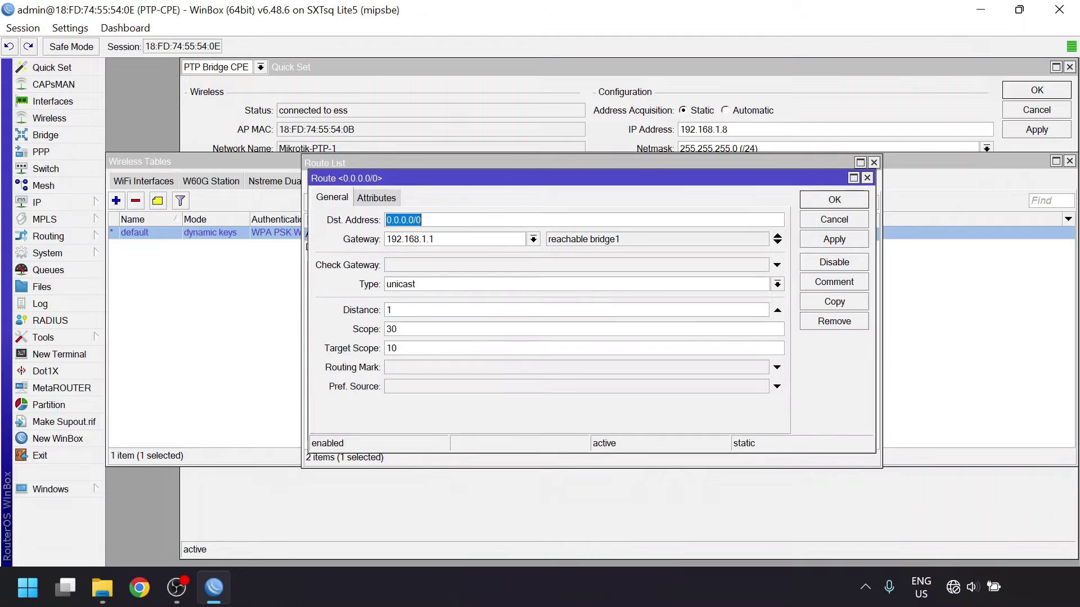
left_click(203, 337)
- View the router identity under System, then move to the password settings
left_click(52, 254)
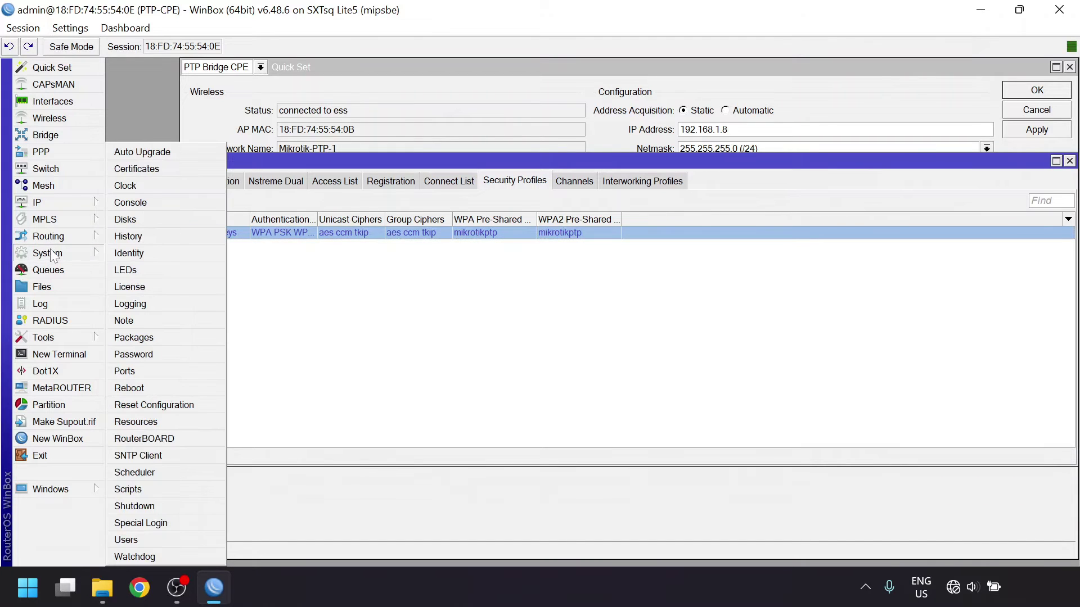
left_click(154, 257)
key("Escape")
left_click(72, 252)
left_click(164, 354)
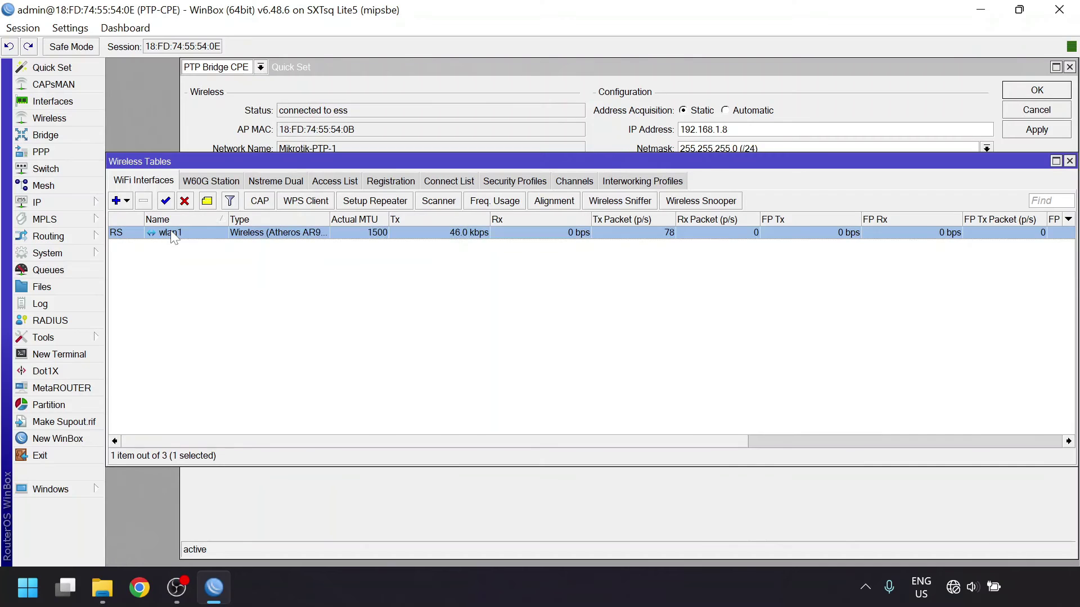
- Open wlan1's settings to confirm station bridge mode on Mikrotik-PTP-1
double_click(172, 232)
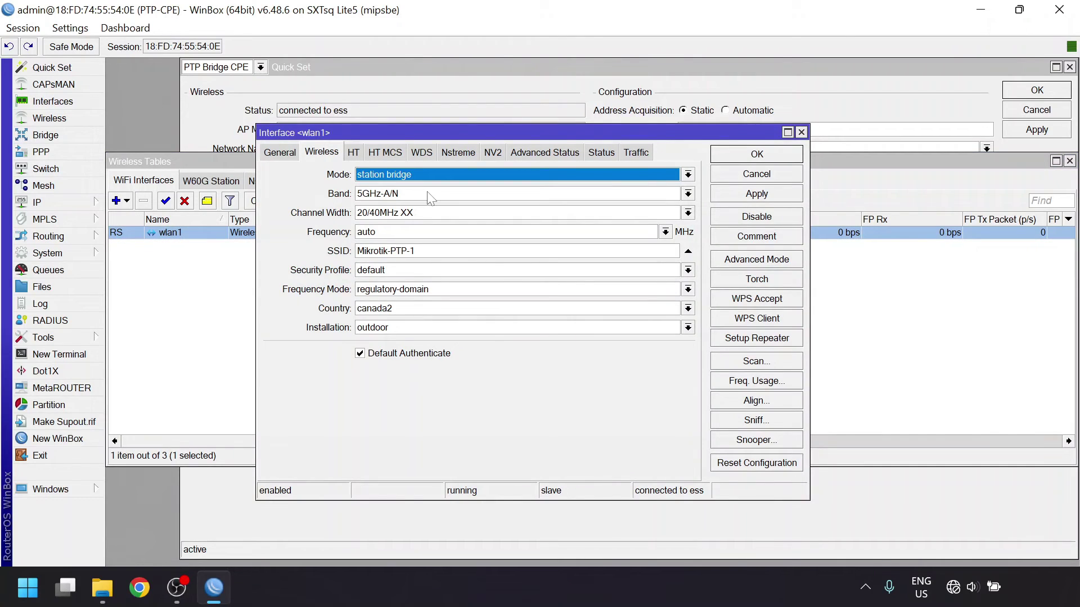